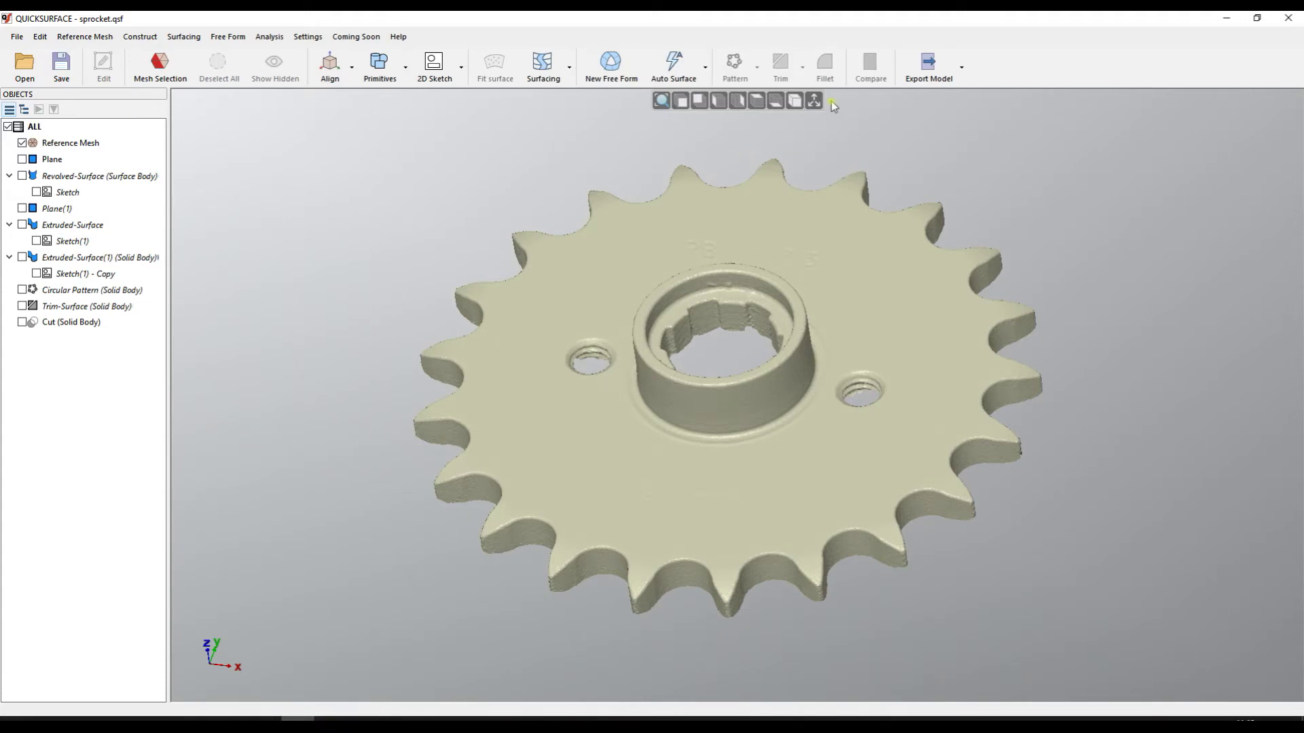
Toggle the grid, sketch profile and Cut body on and off to inspect the sprocket mesh.
click(813, 102)
right_drag(619, 271, 605, 350)
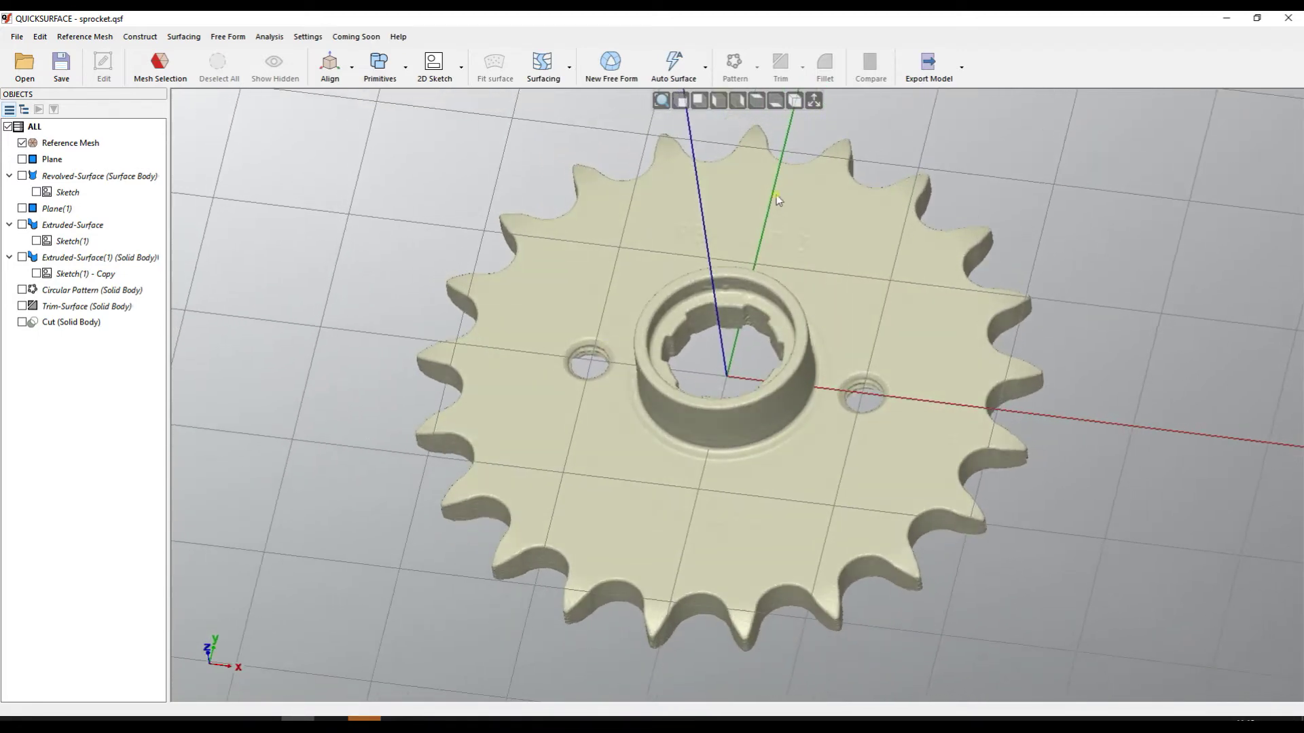
click(813, 102)
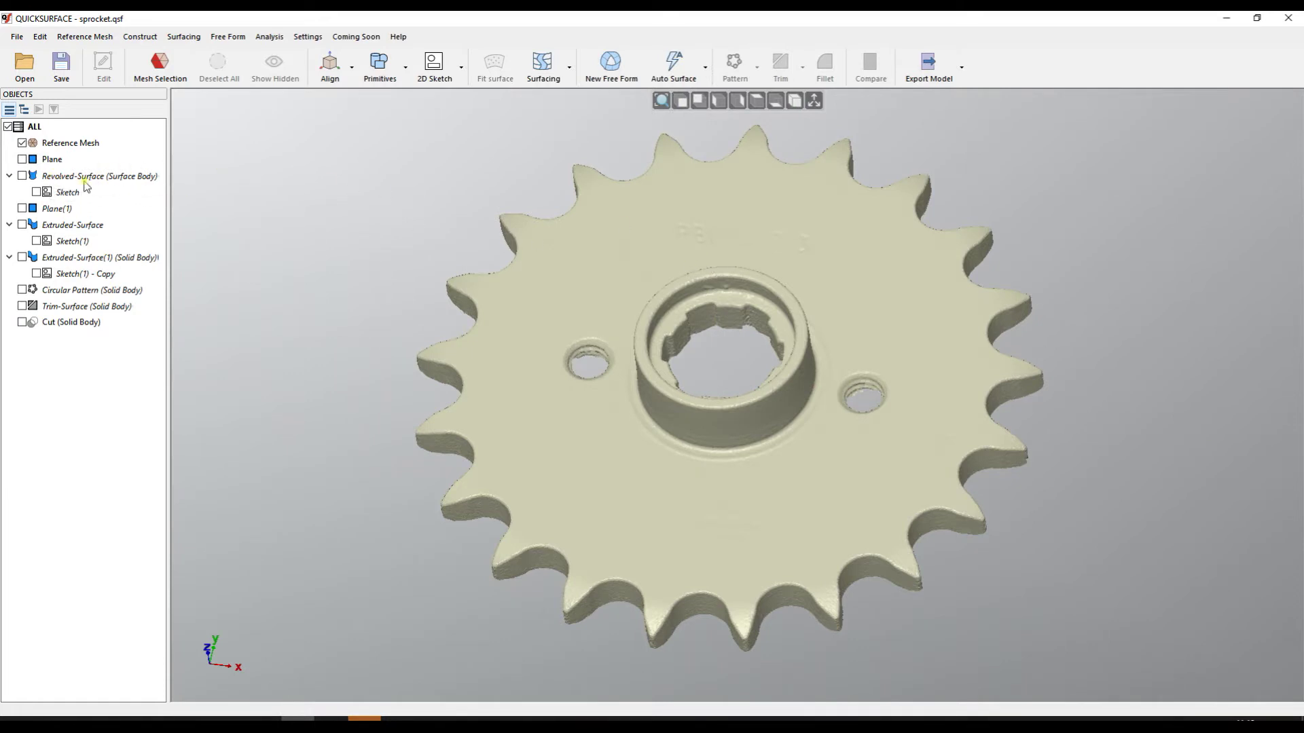
click(37, 192)
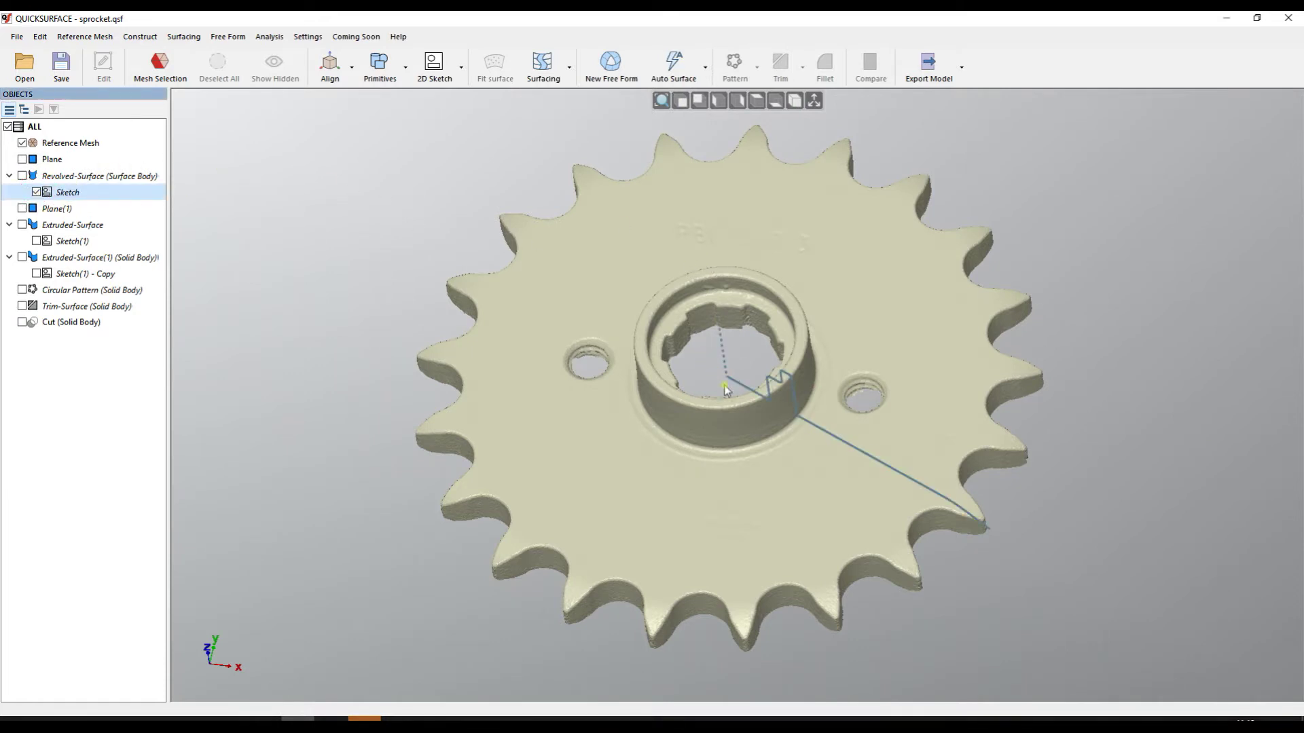
click(37, 192)
click(22, 322)
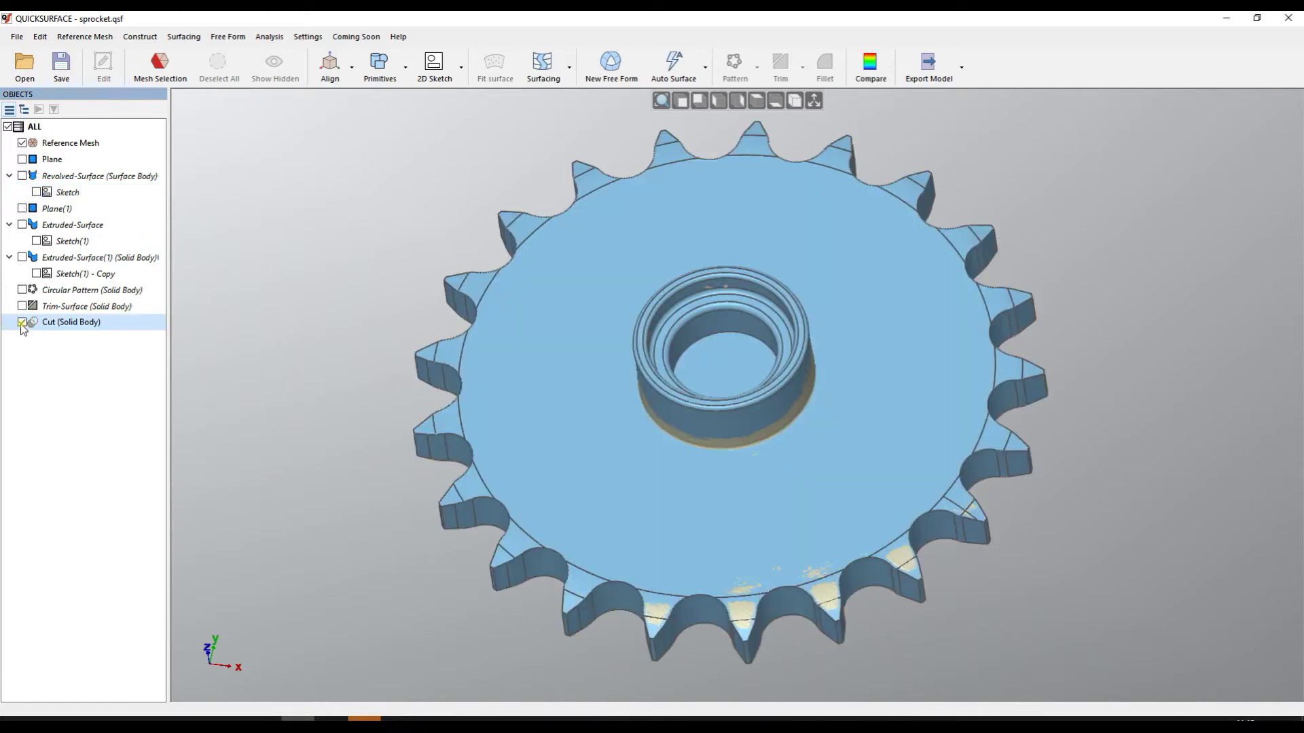
click(22, 323)
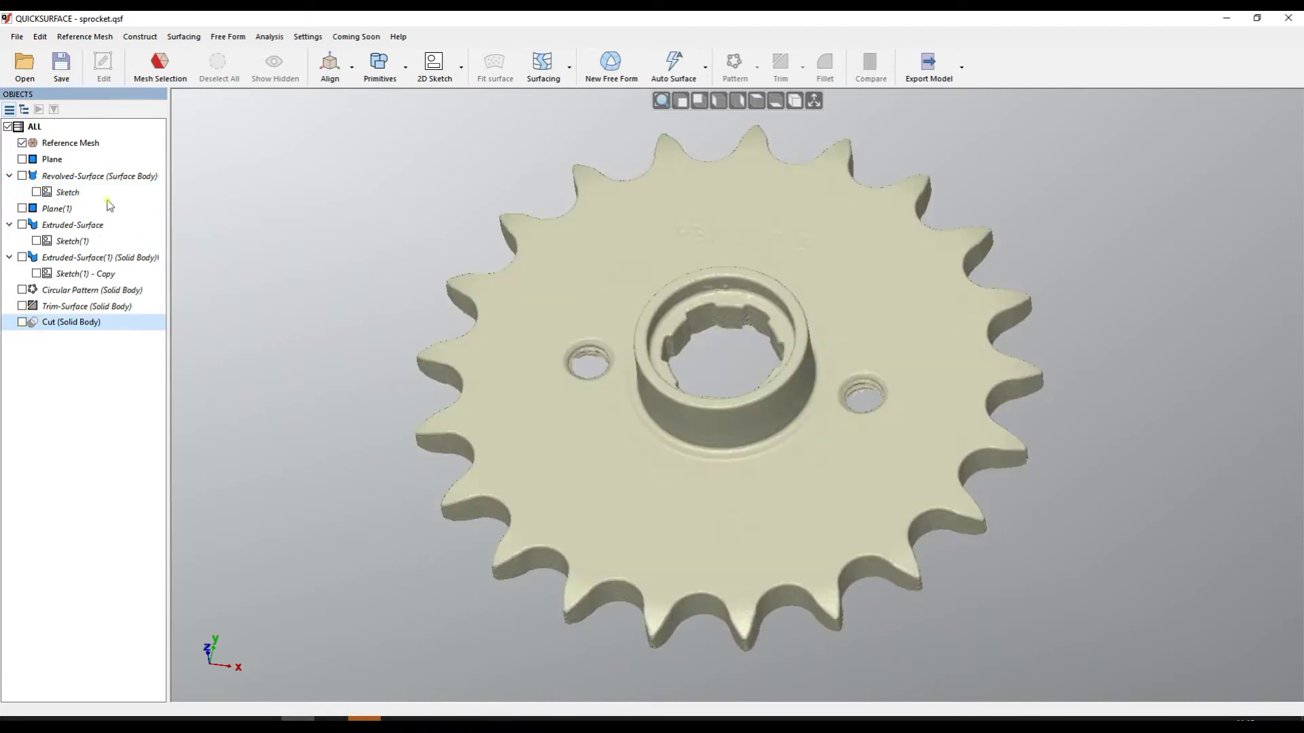
Zoom into the revolved-surface profile in Edit Sketch, then display the Cut solid body.
double_click(68, 192)
scroll(882, 387, up, 3)
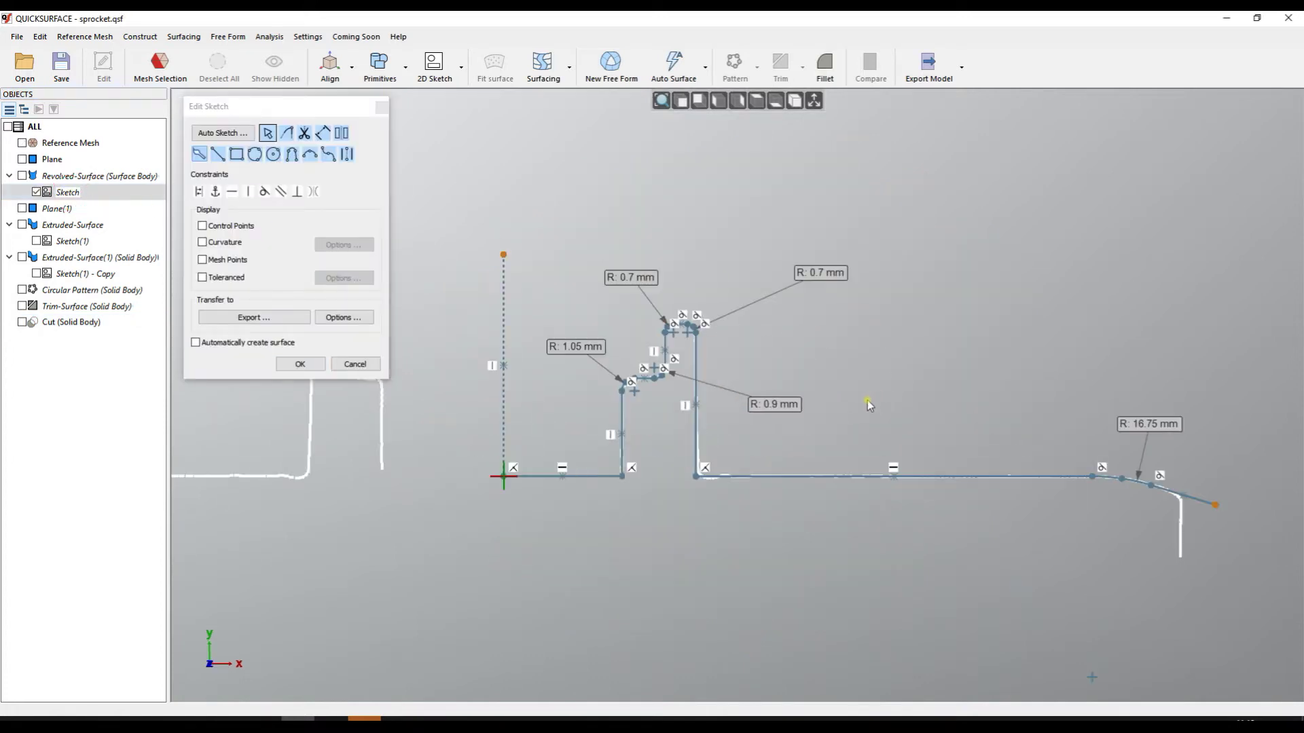
middle_drag(906, 370, 914, 329)
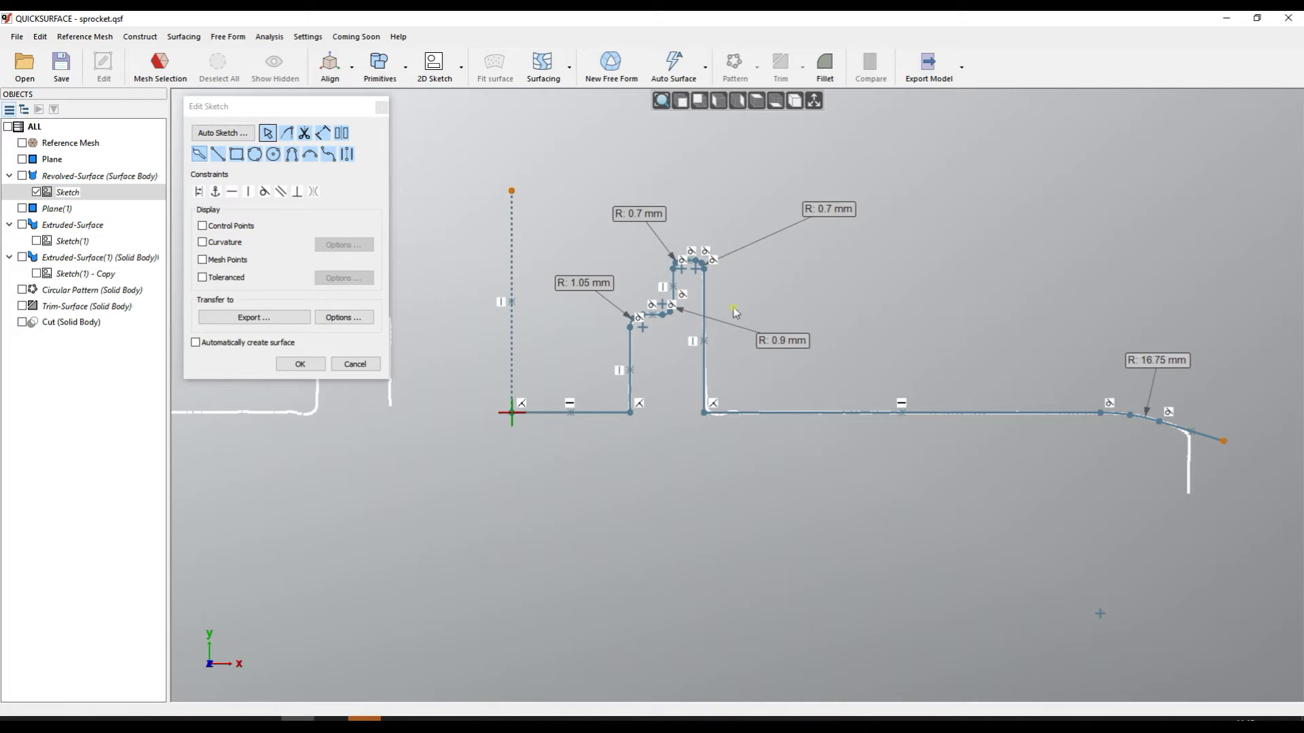
scroll(750, 304, up, 2)
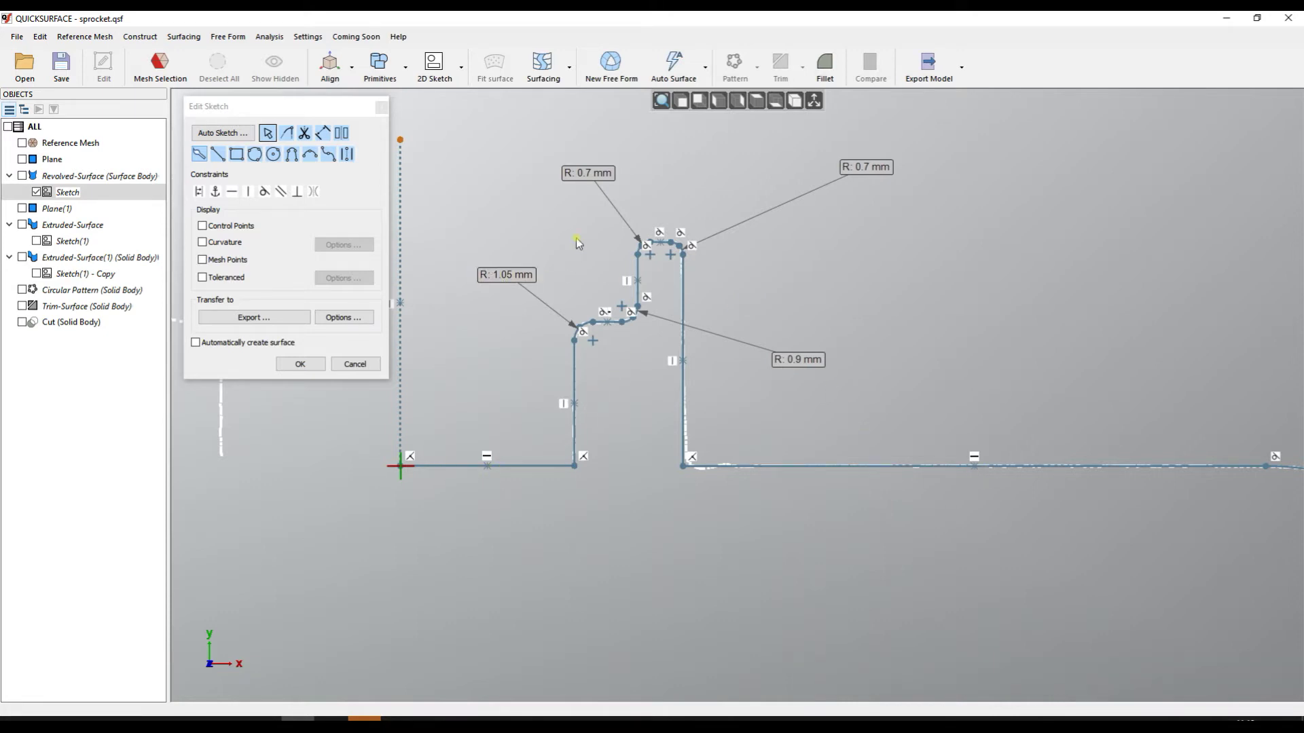
click(311, 365)
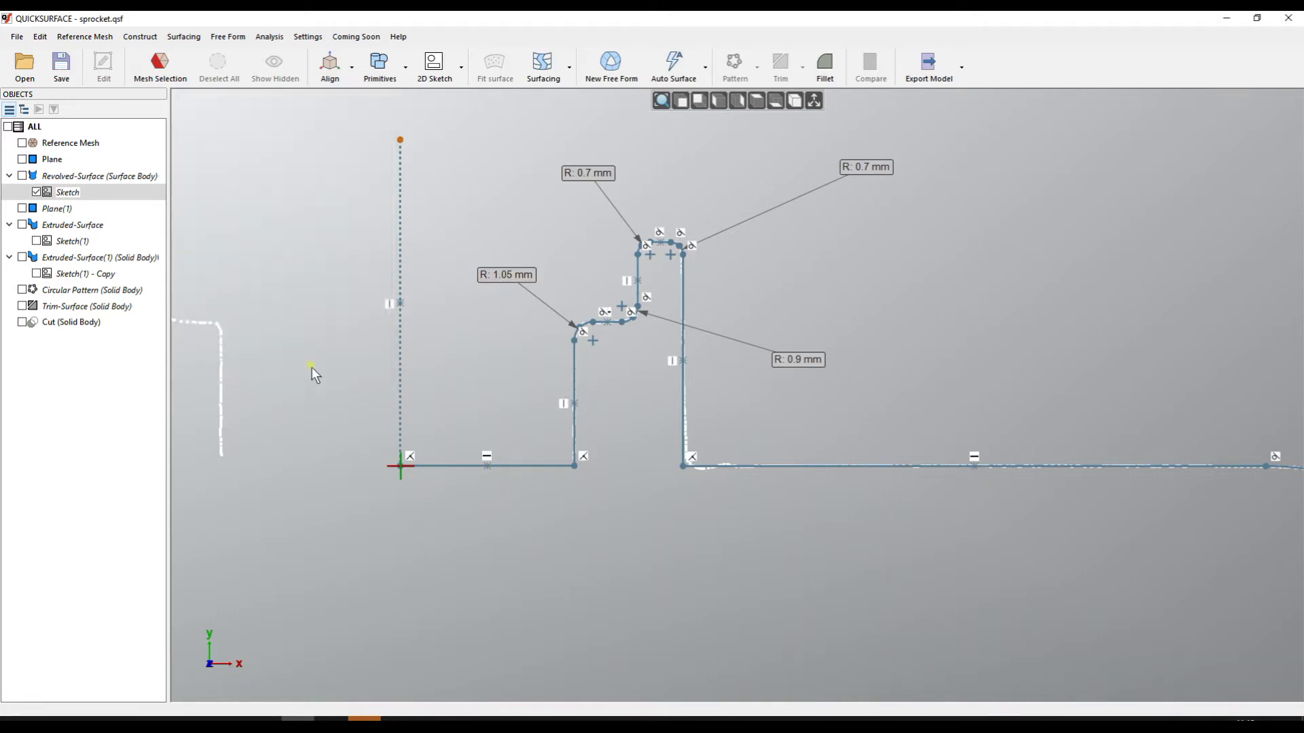
click(22, 322)
right_drag(727, 363, 812, 308)
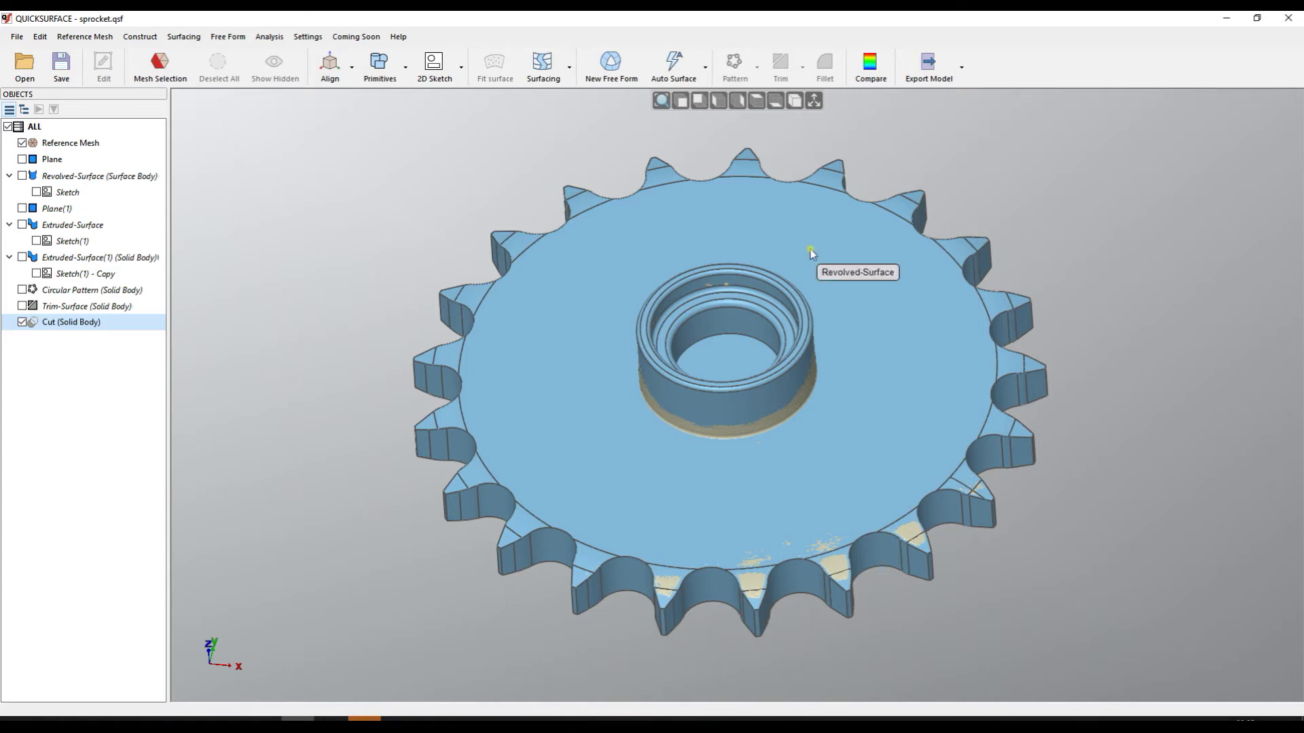
click(22, 322)
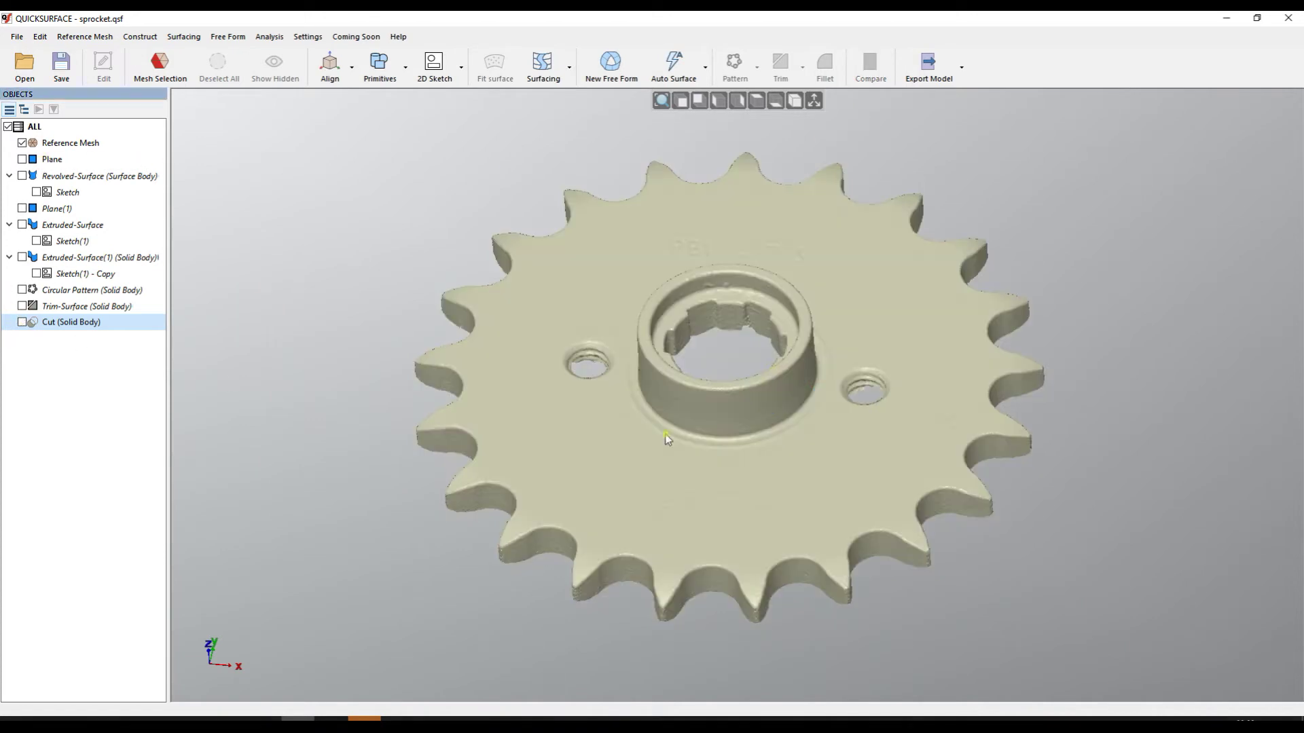
click(21, 322)
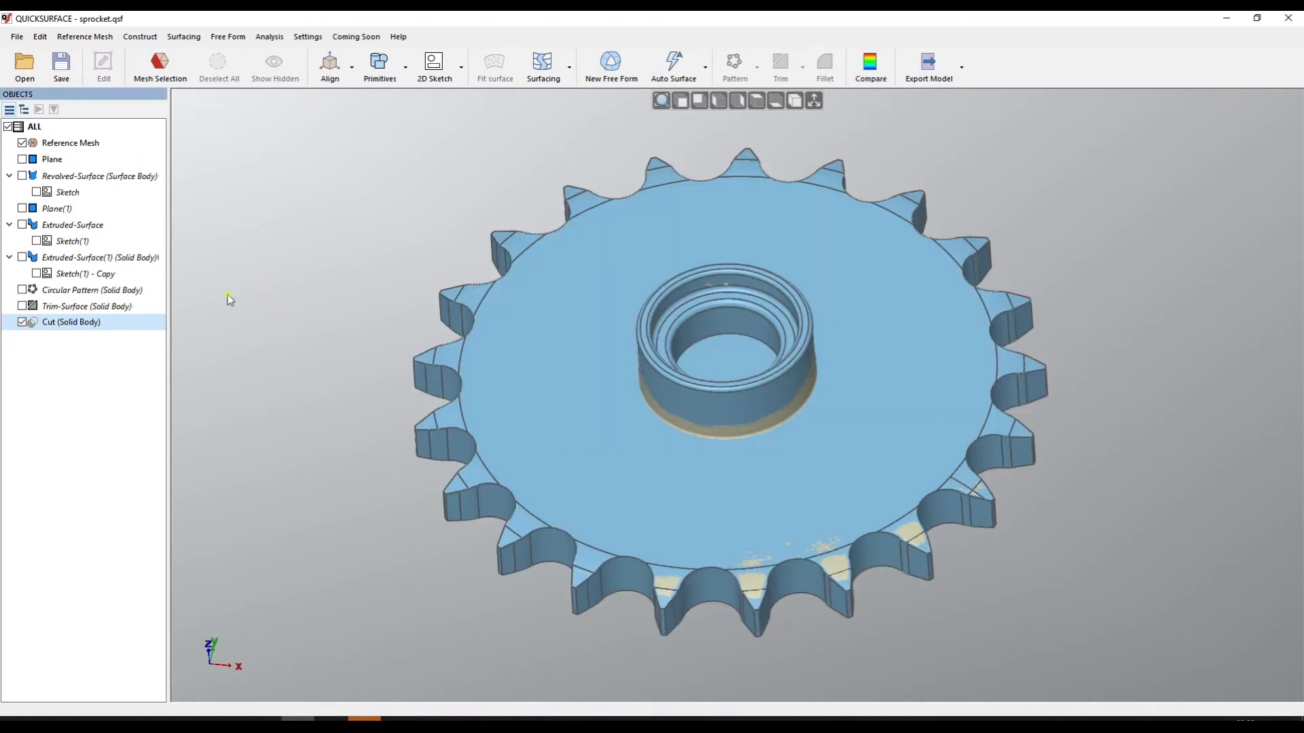
click(864, 72)
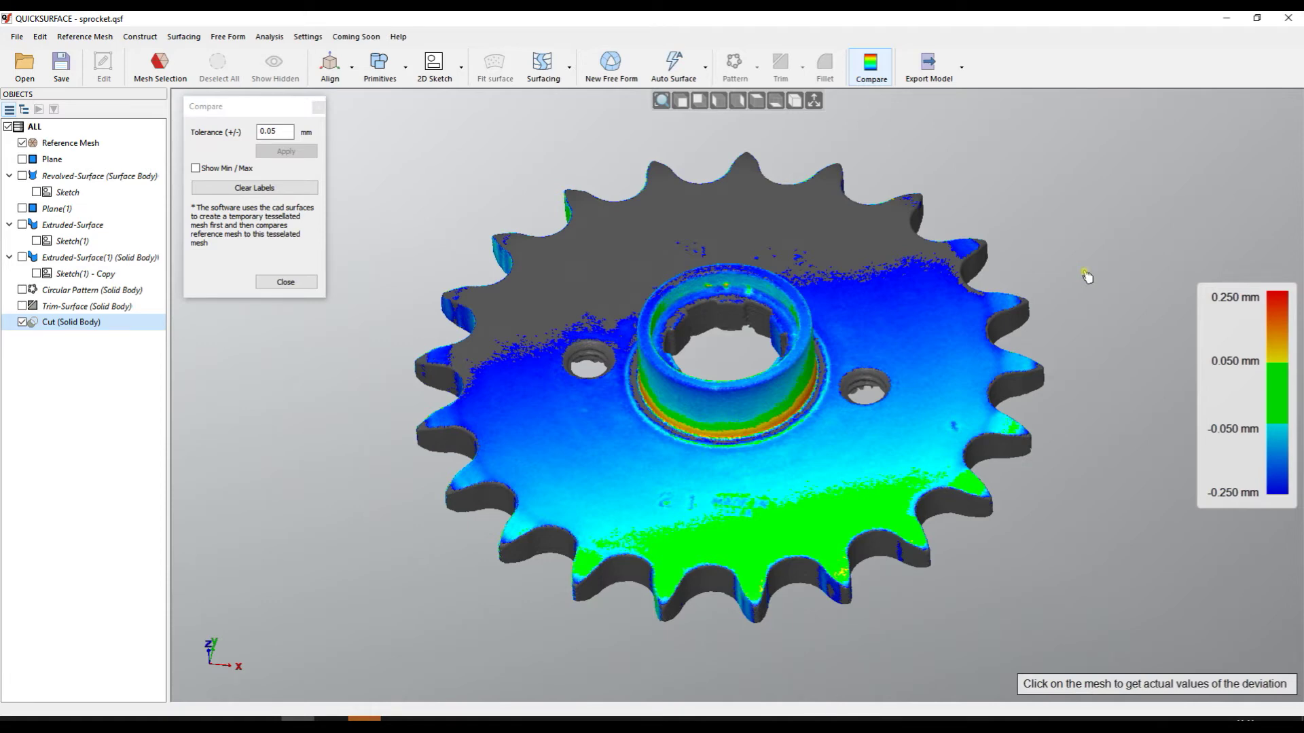
click(297, 284)
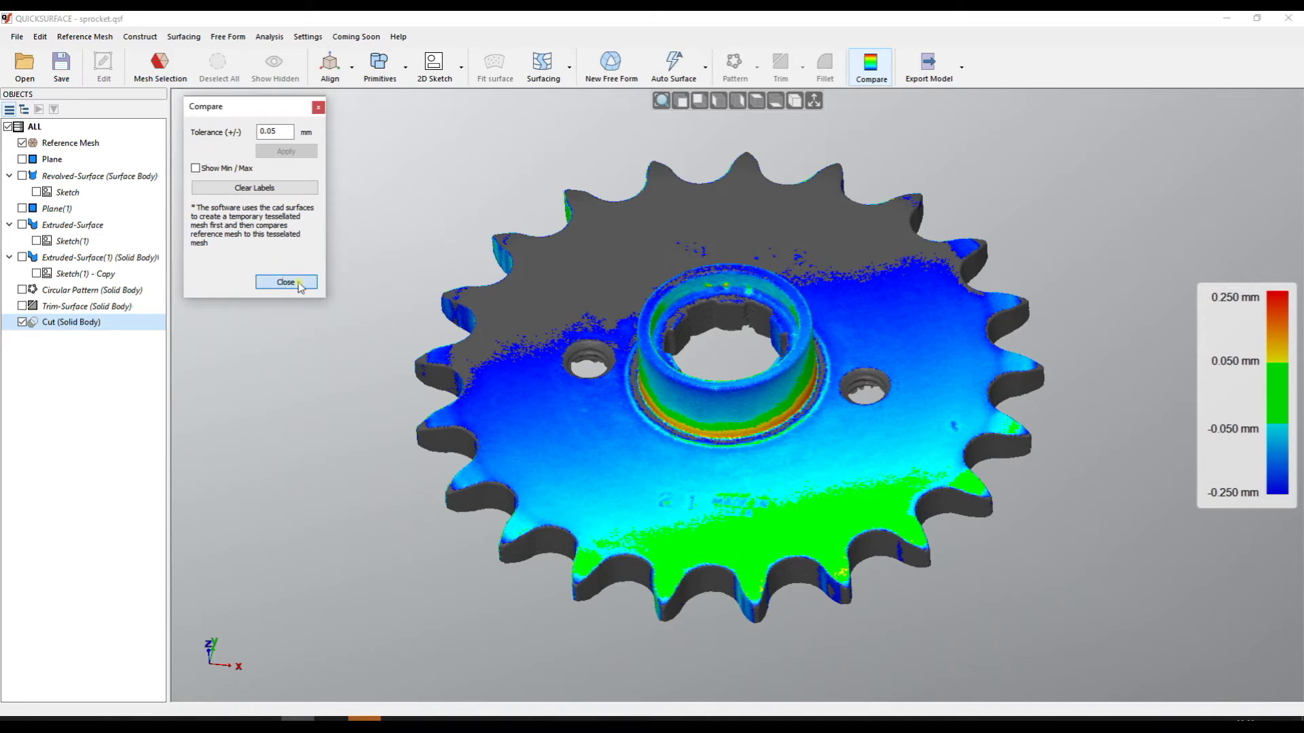
click(300, 284)
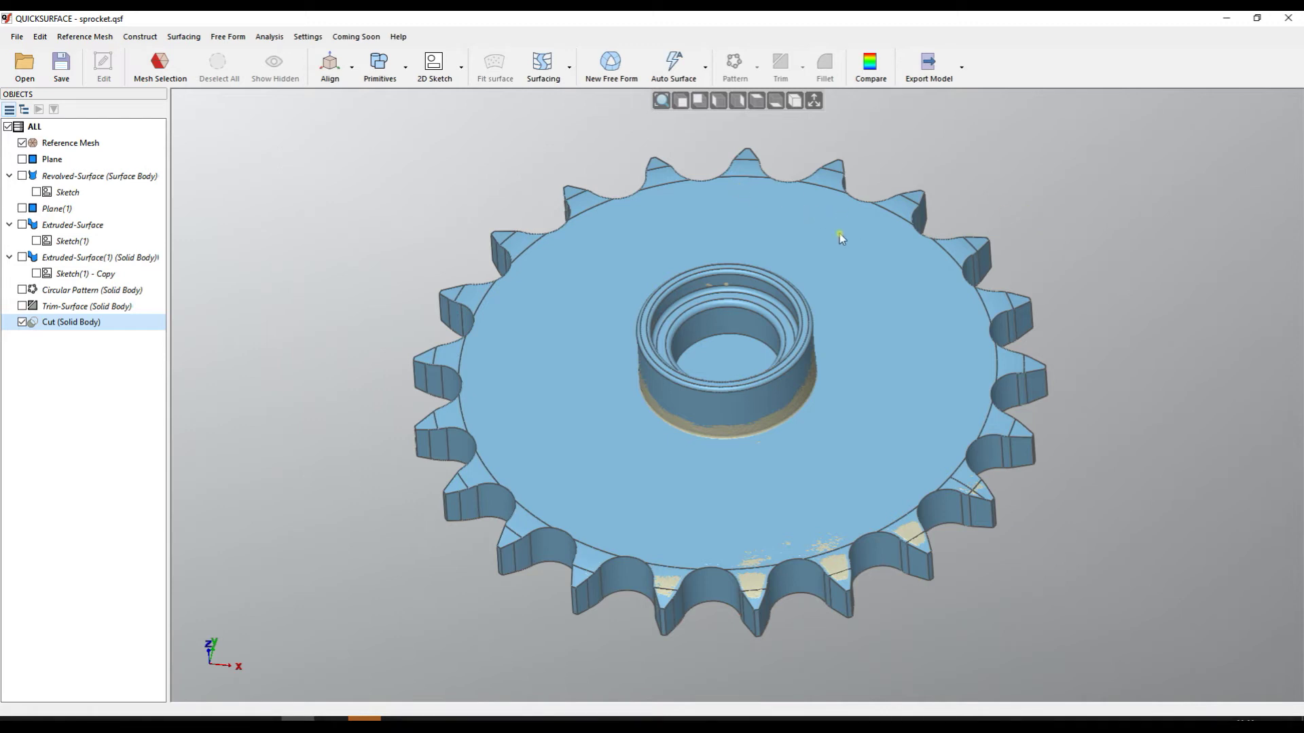
click(336, 80)
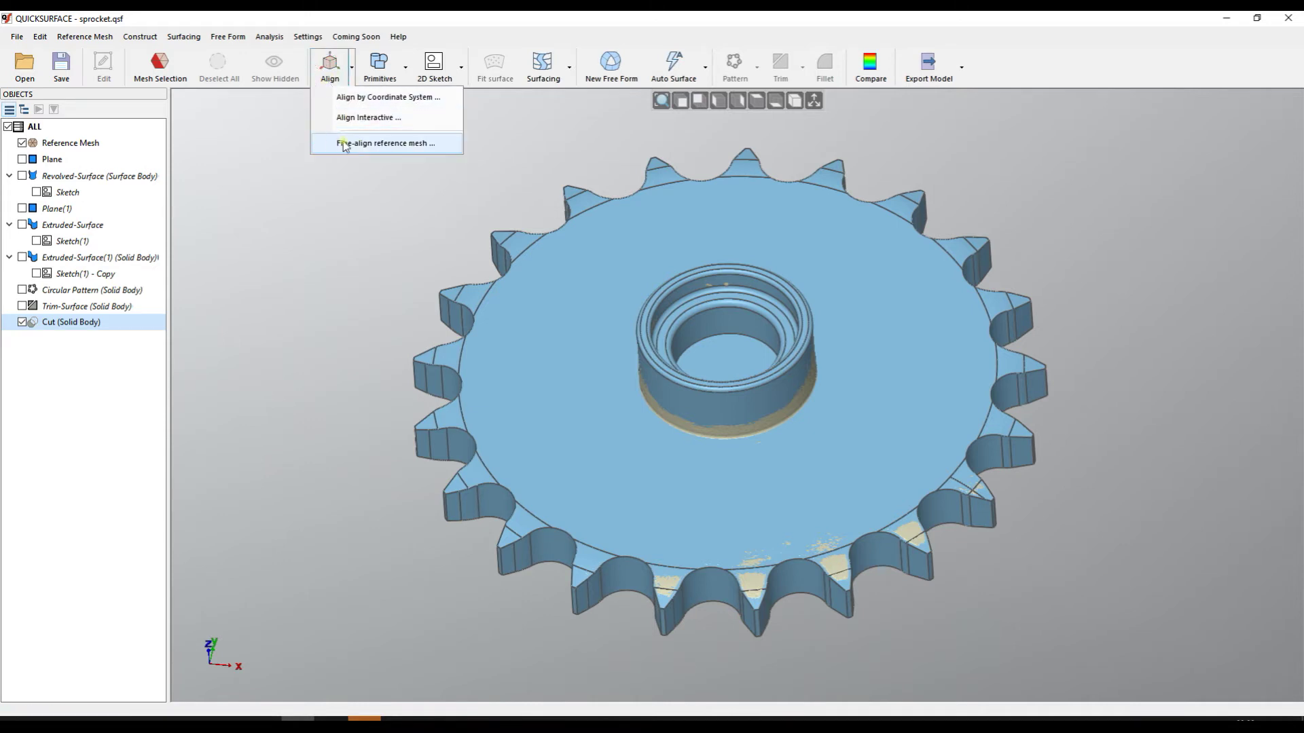
click(360, 143)
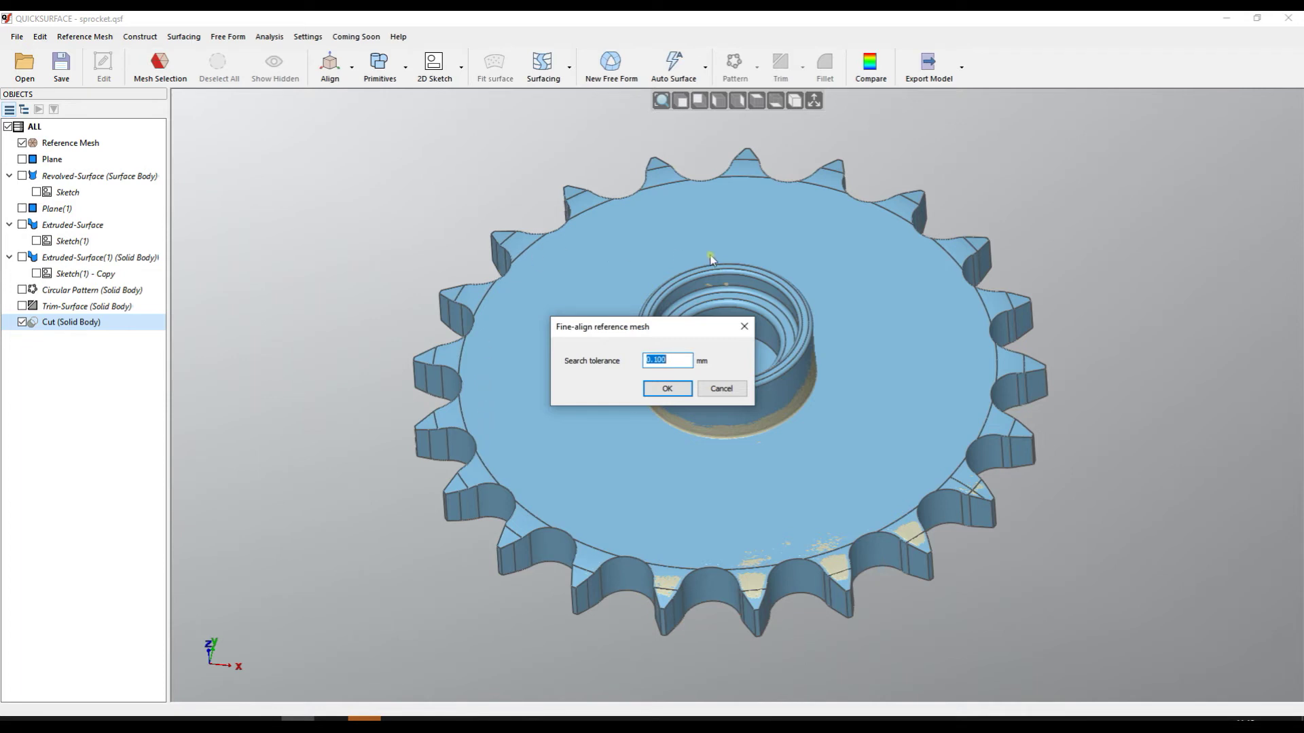
click(728, 392)
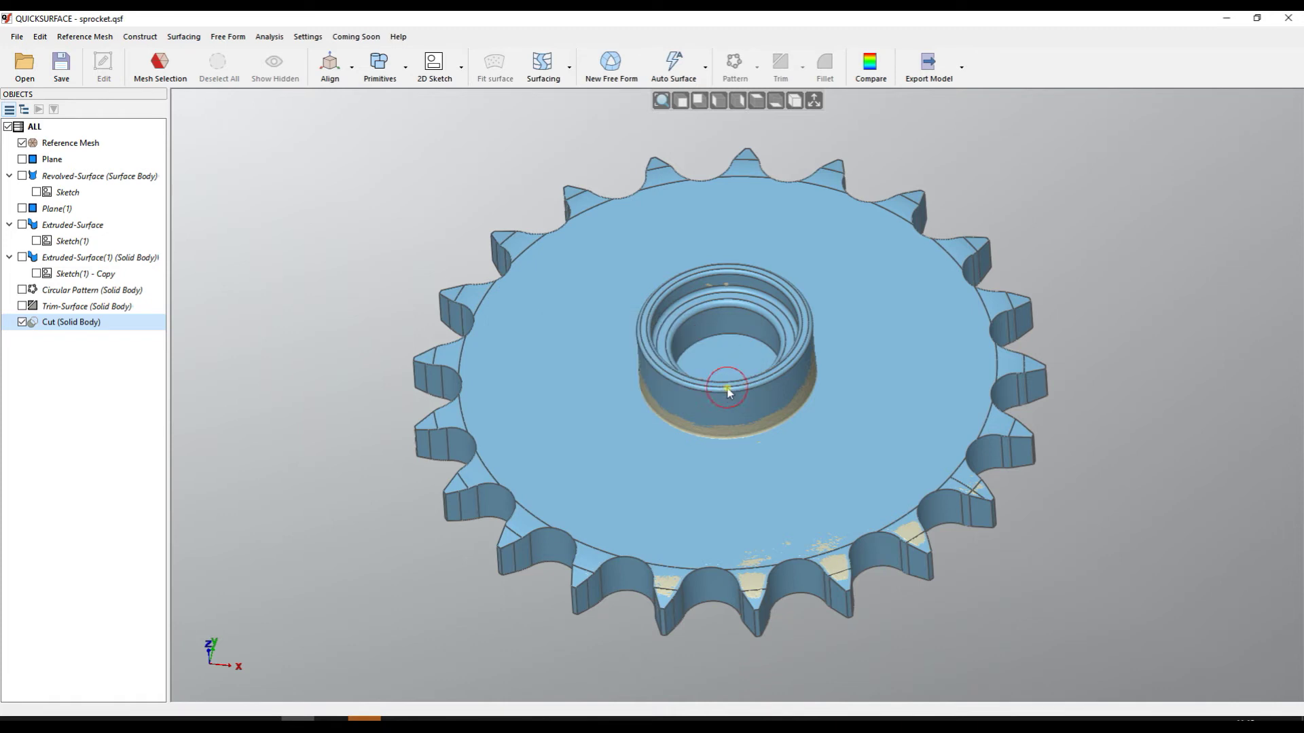
Fine-align the reference mesh to the Cut body, keeping the 0.100 mm search tolerance.
right_drag(765, 373, 777, 284)
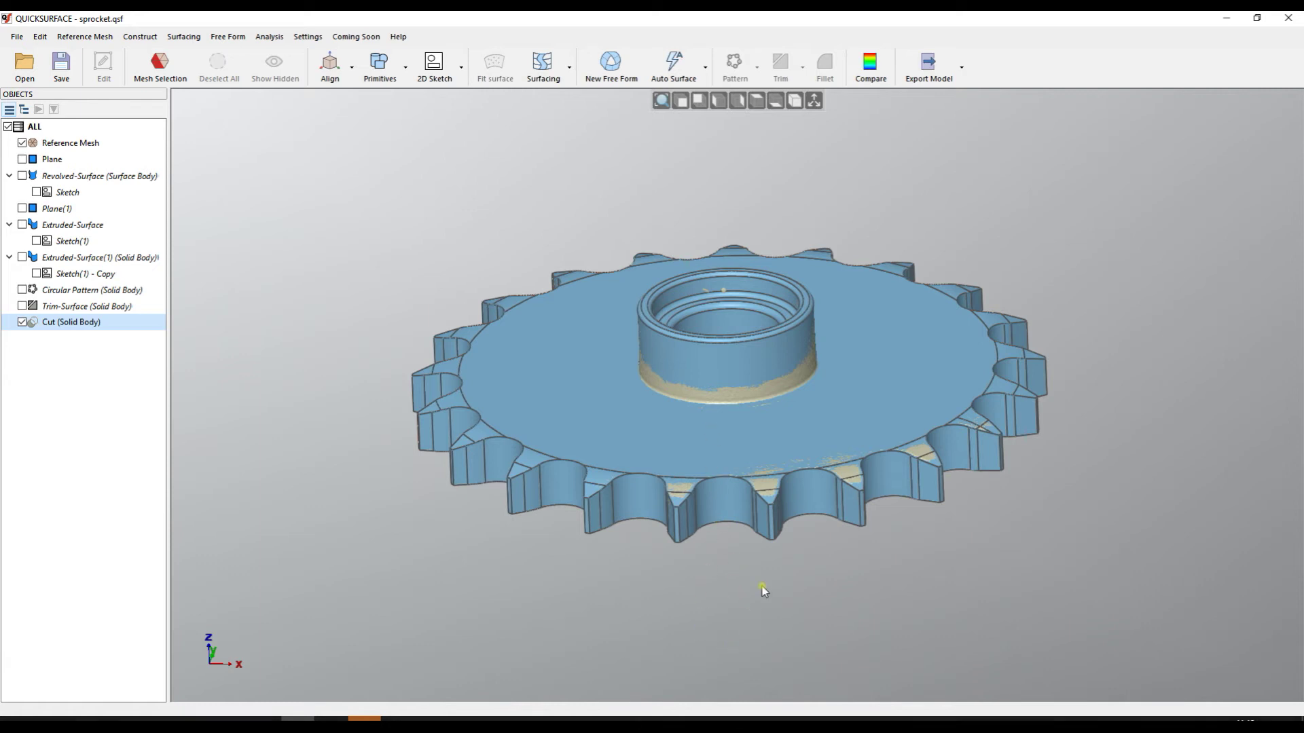
click(330, 63)
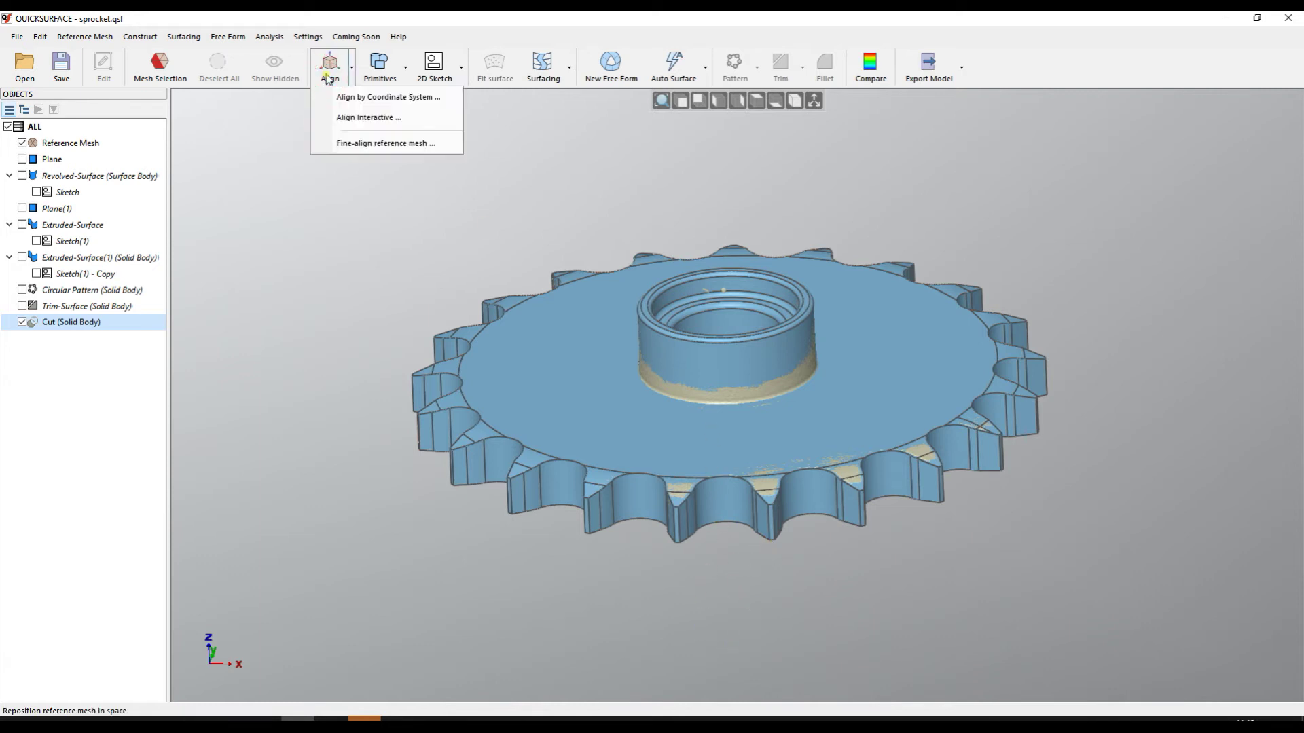
click(355, 144)
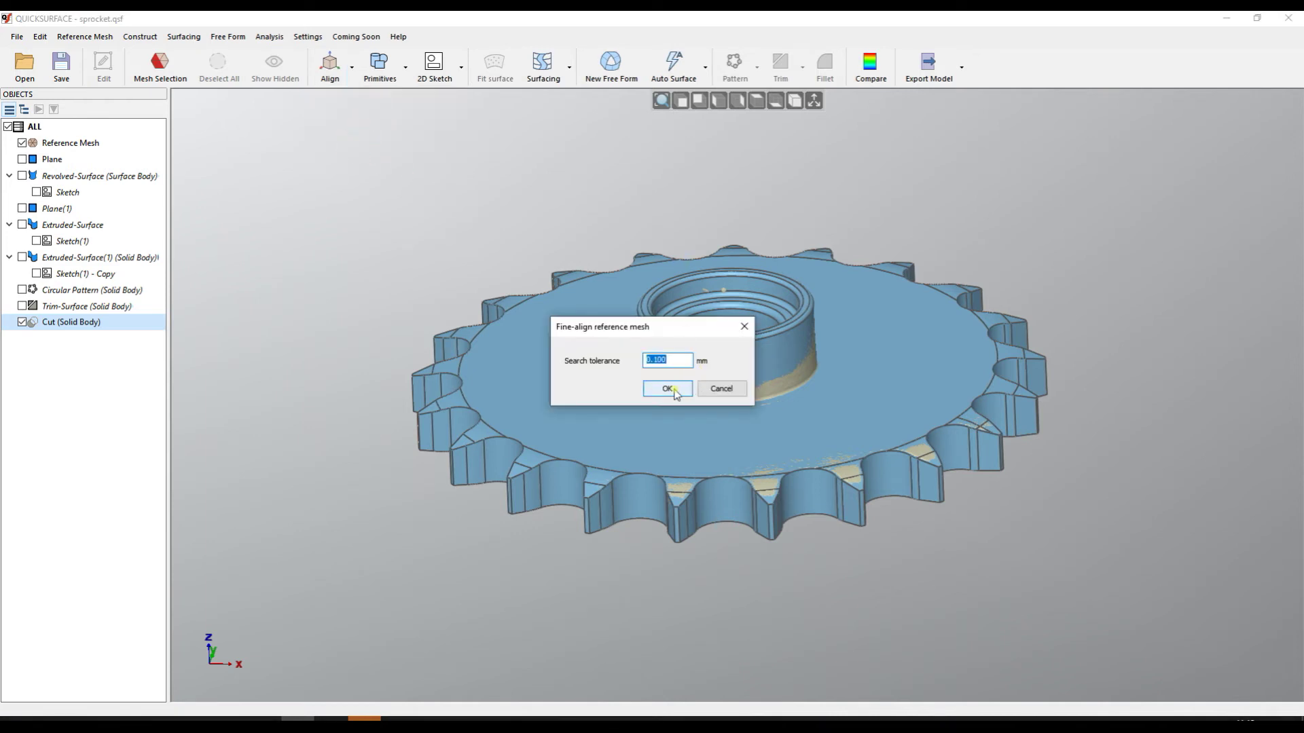
click(674, 391)
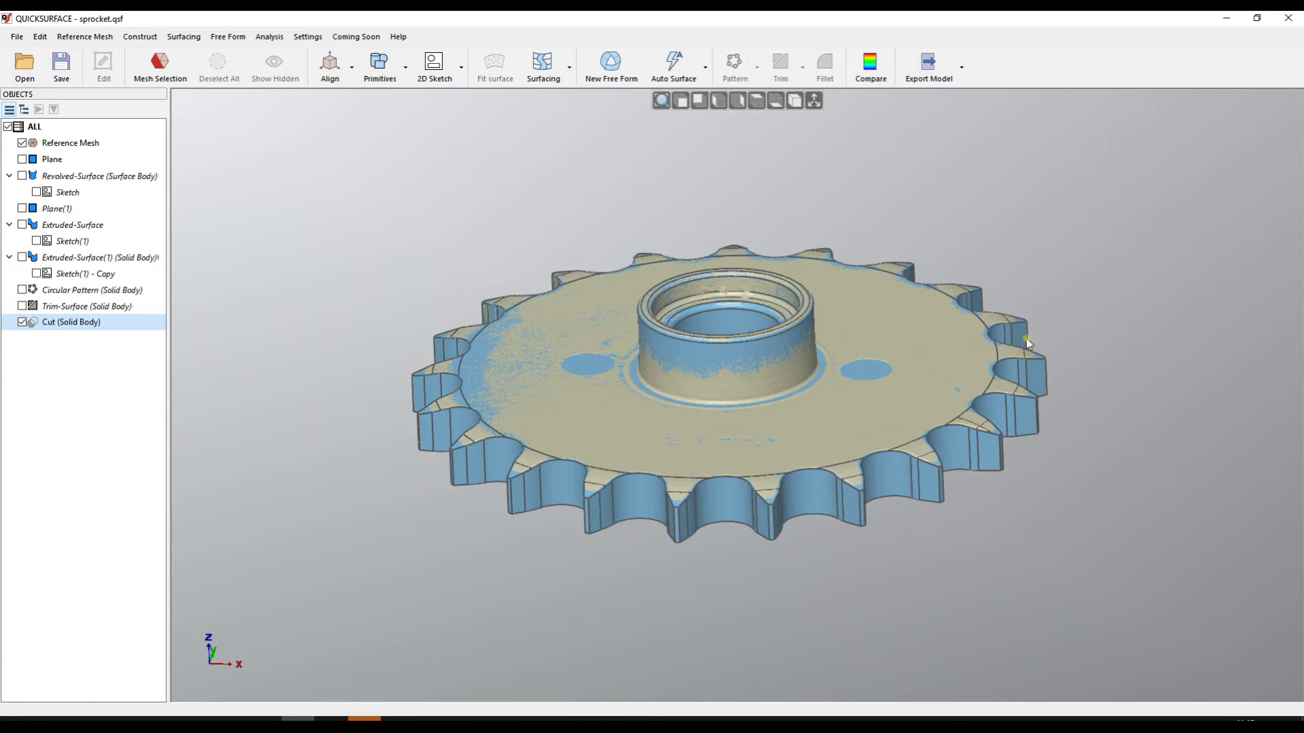
click(880, 67)
right_drag(740, 338, 745, 380)
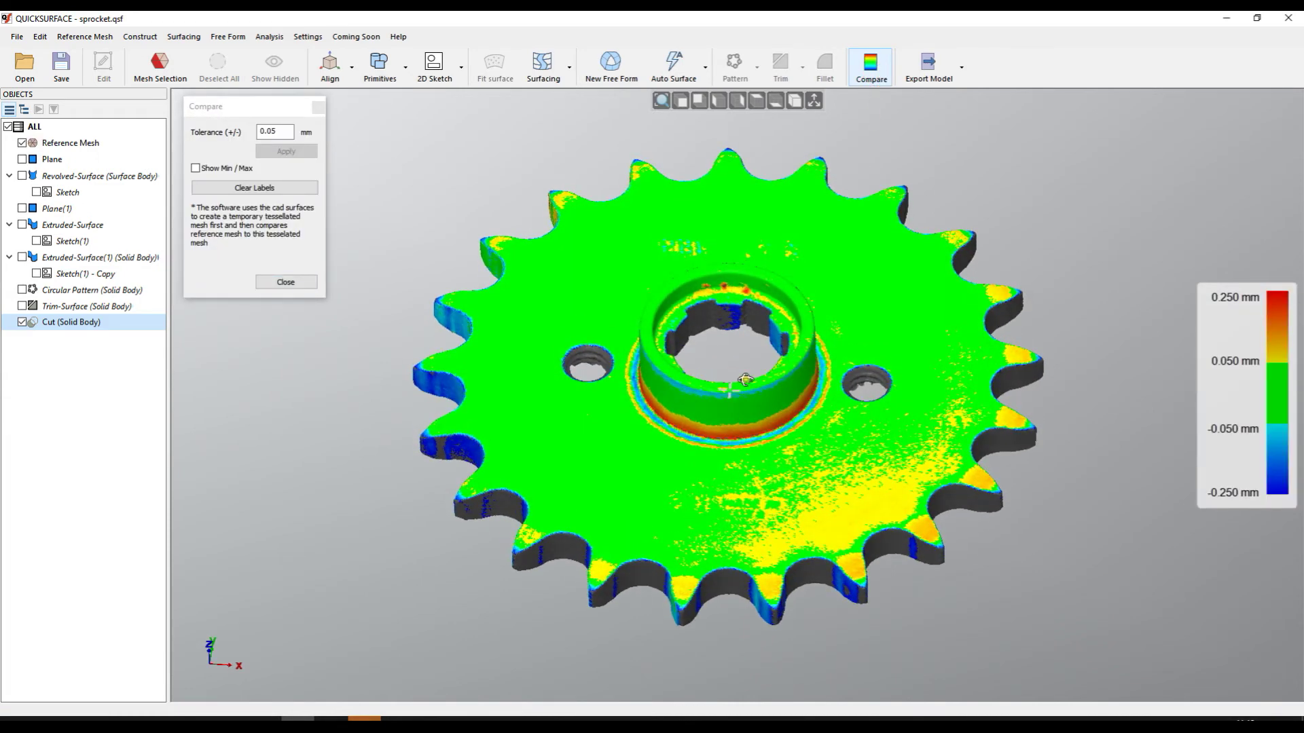
click(885, 331)
click(281, 282)
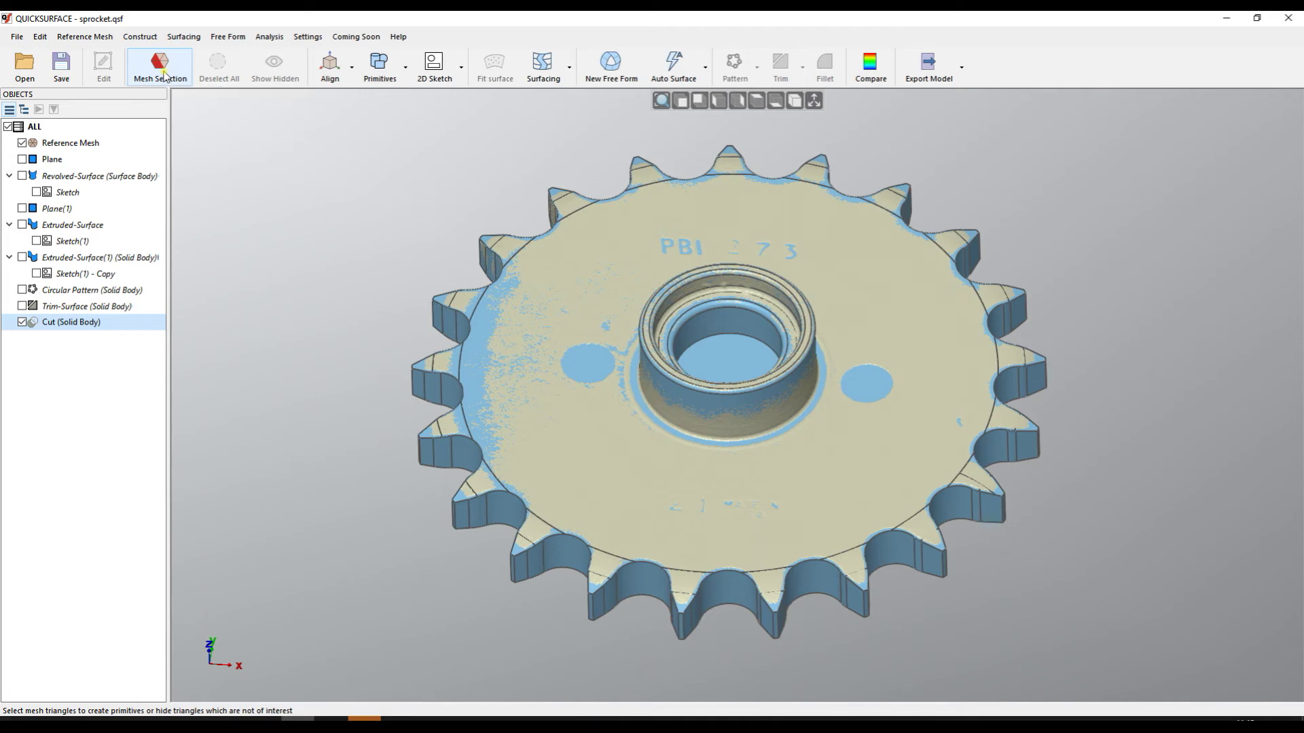
Magic-wand select the sprocket's flat top face, hub top rim and inner bottom edge.
click(161, 68)
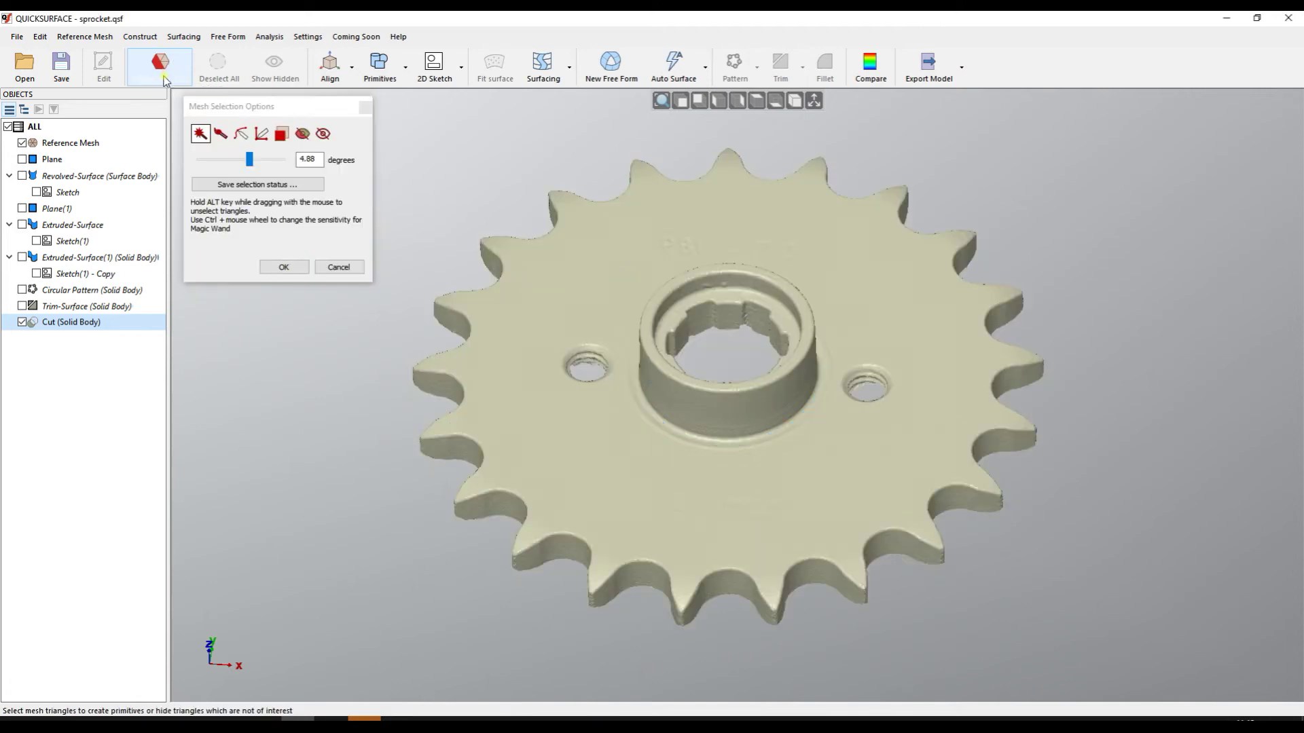
click(594, 258)
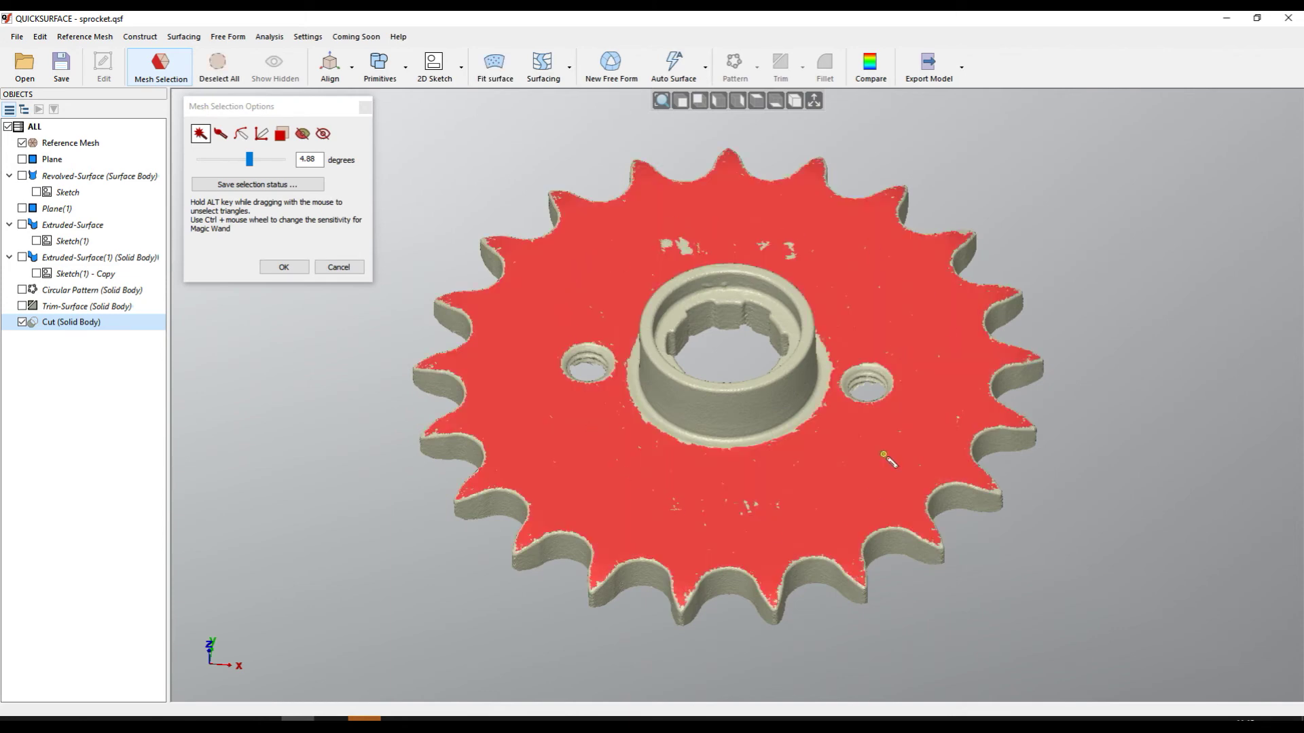
right_drag(754, 309, 784, 343)
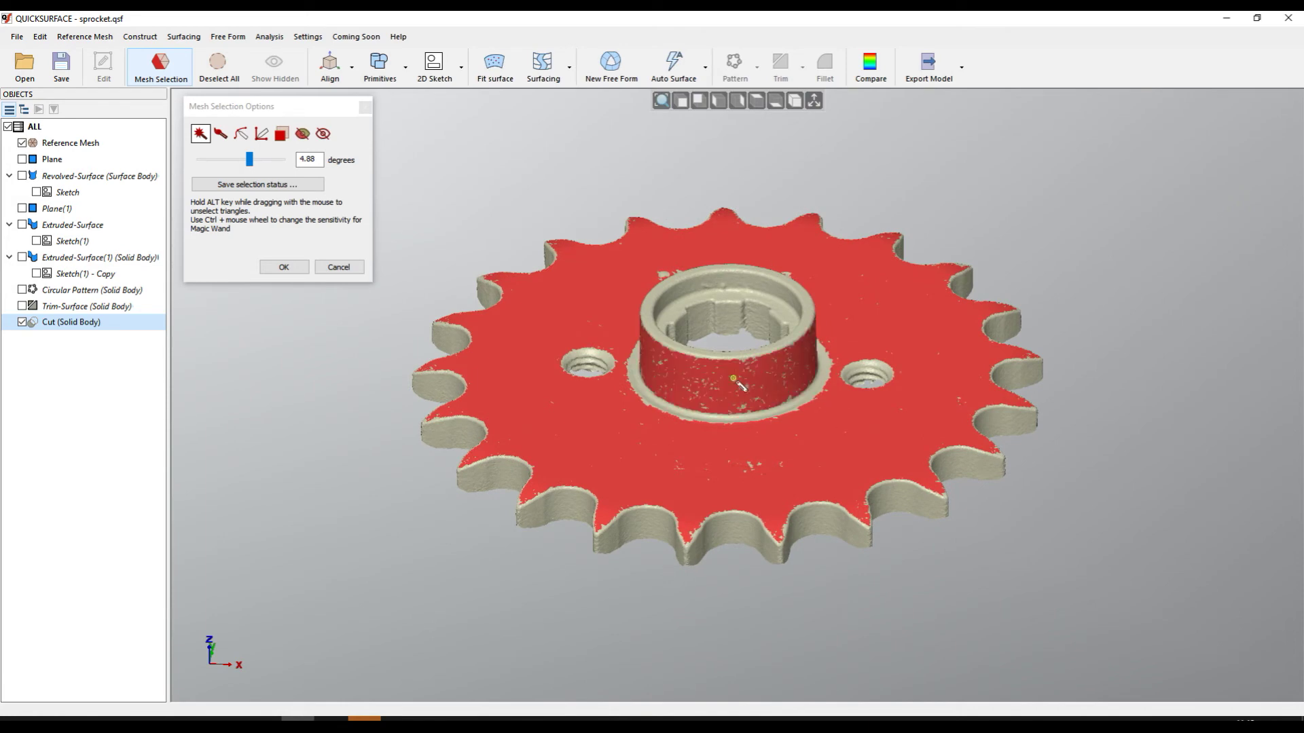
scroll(707, 349, up, 3)
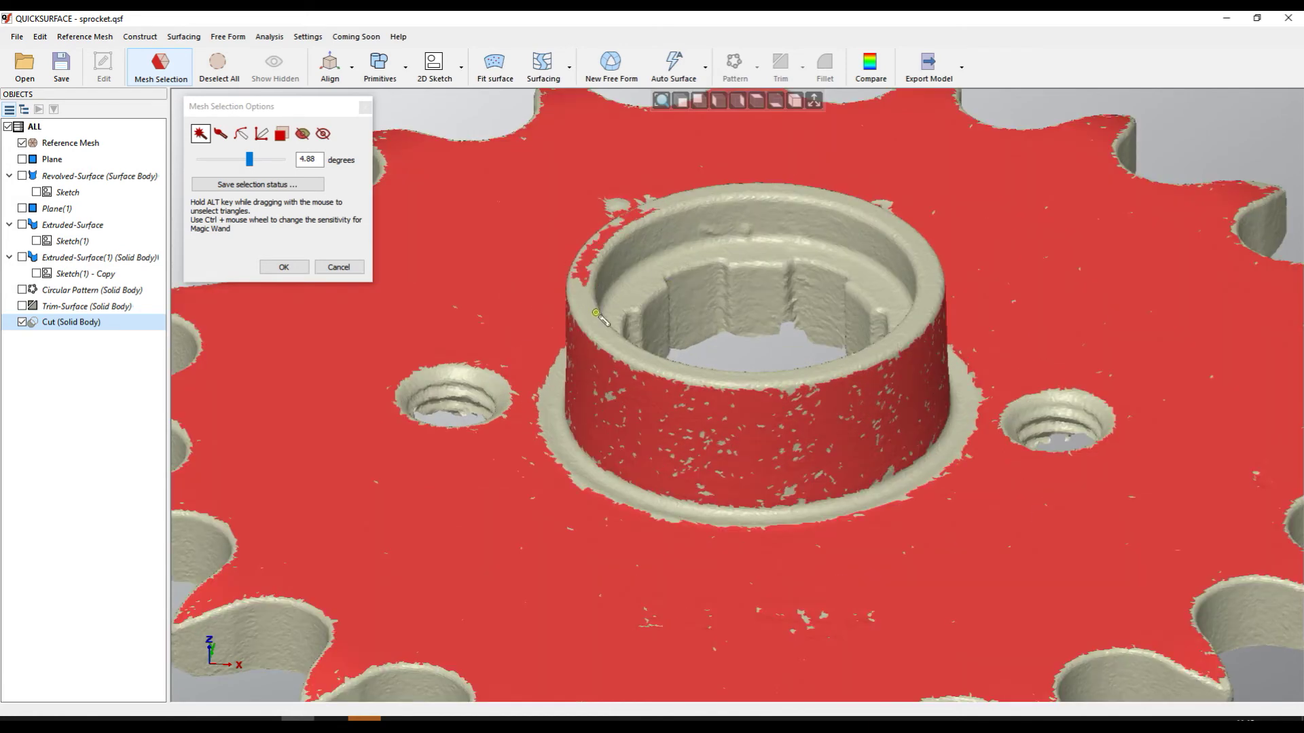
click(929, 279)
click(679, 373)
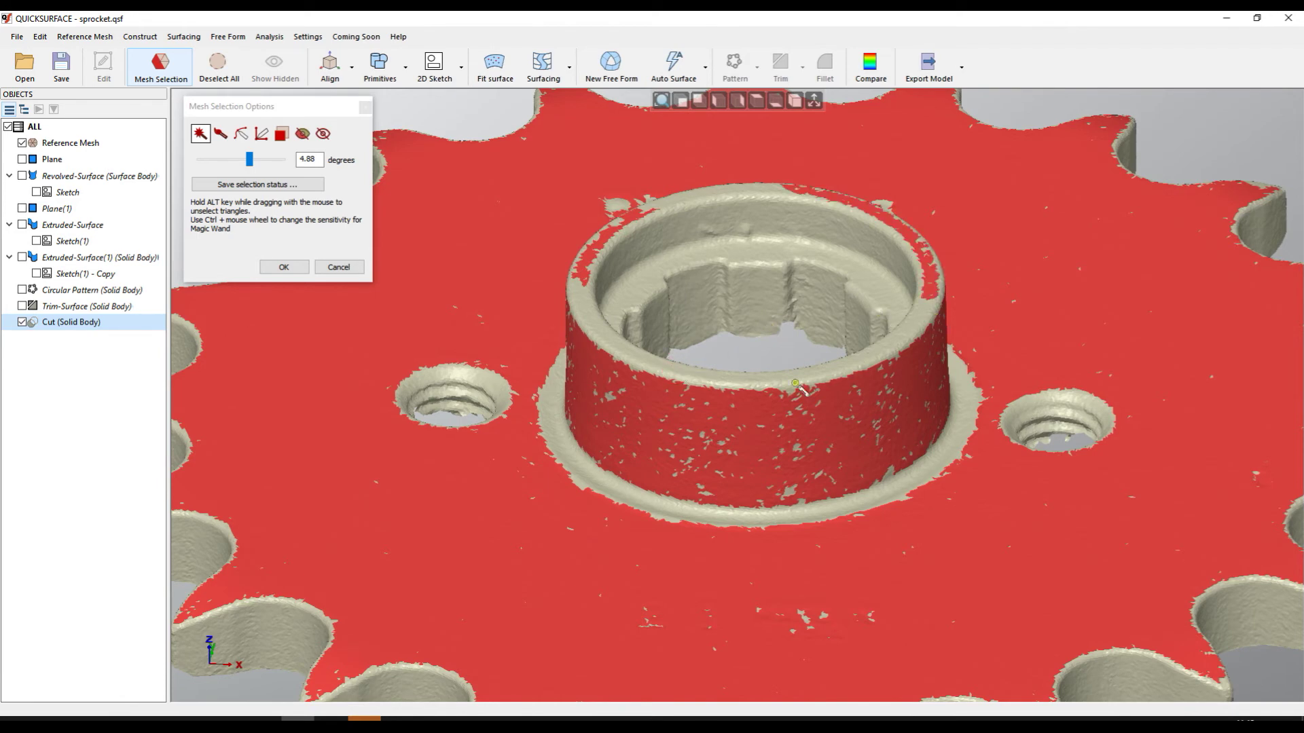
click(291, 269)
Rerun Fine-align reference mesh on the selected regions with 0.100 mm search tolerance.
click(332, 71)
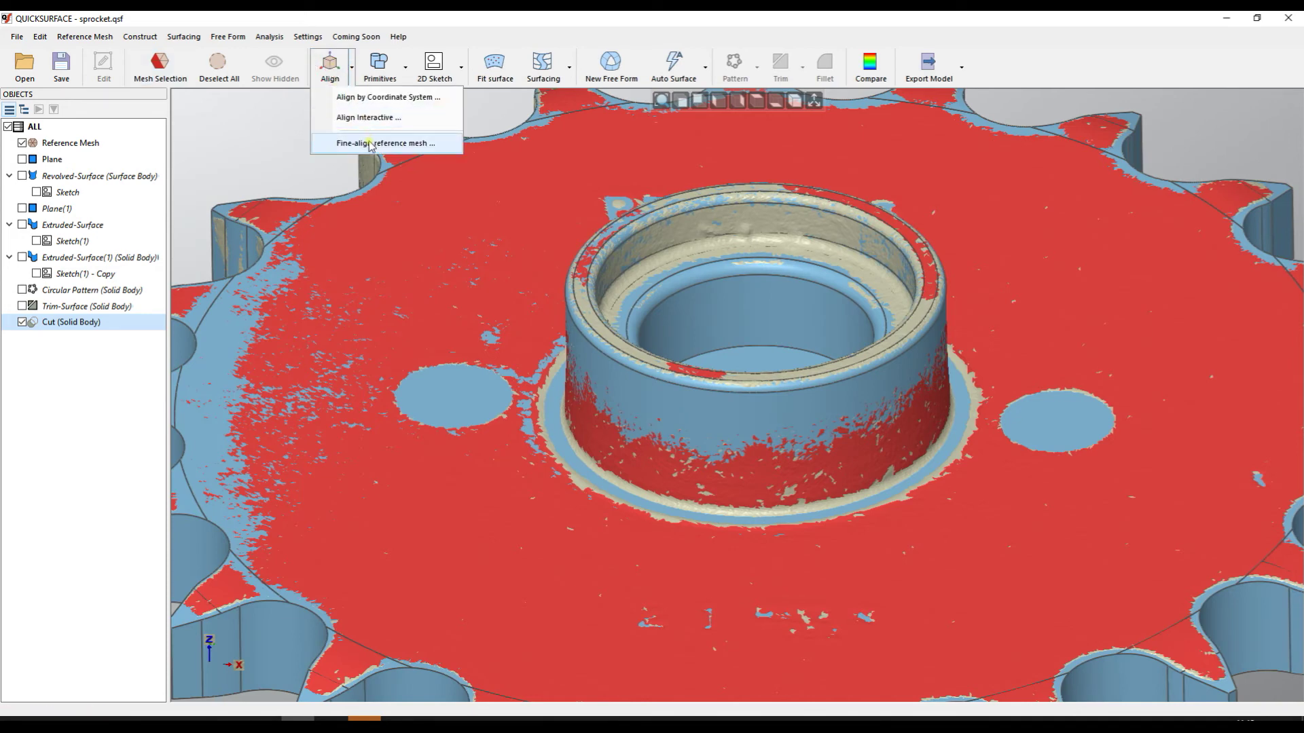
click(370, 143)
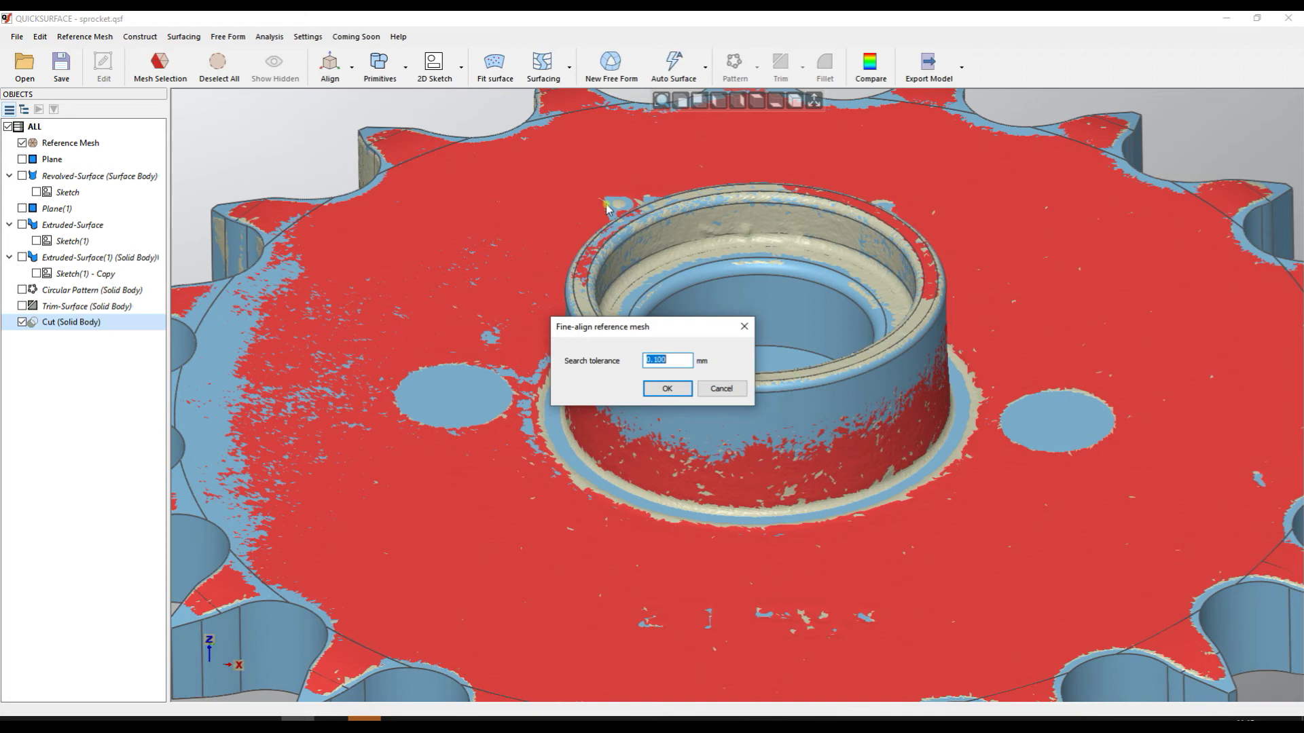
click(665, 389)
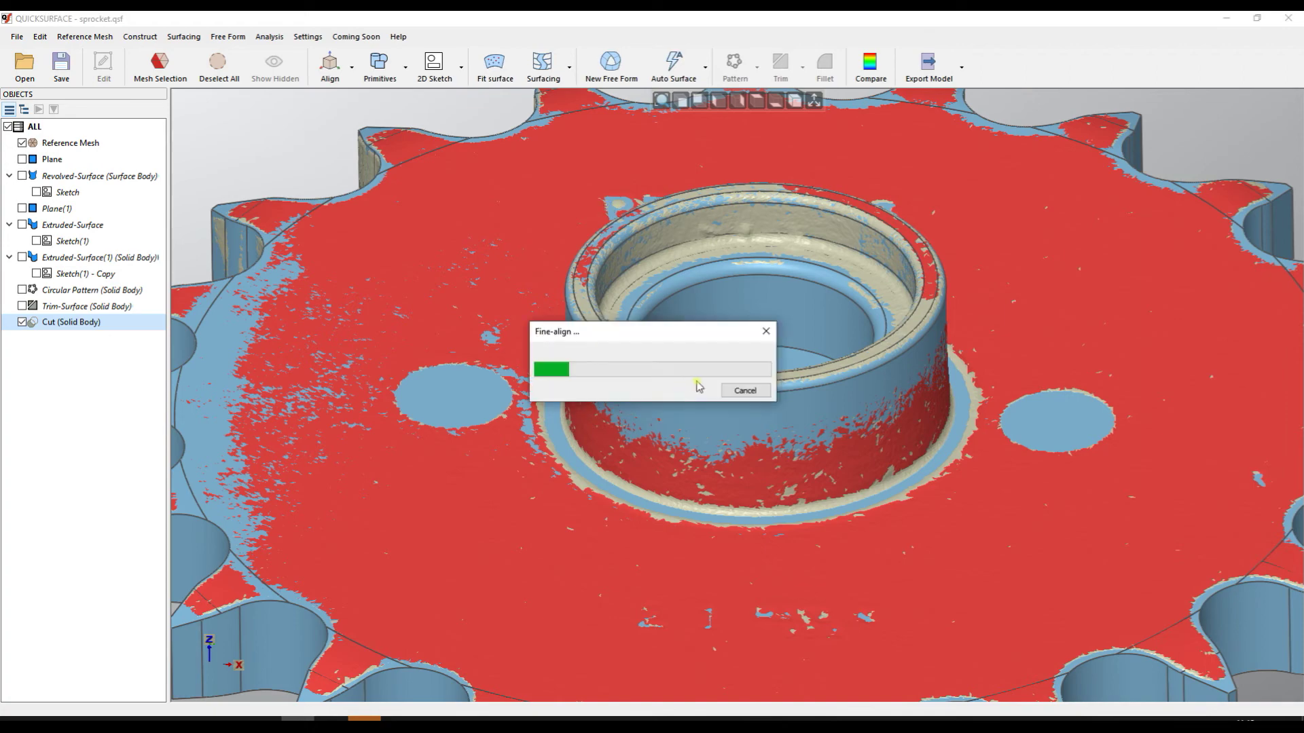
scroll(710, 271, down, 10)
right_drag(719, 350, 784, 299)
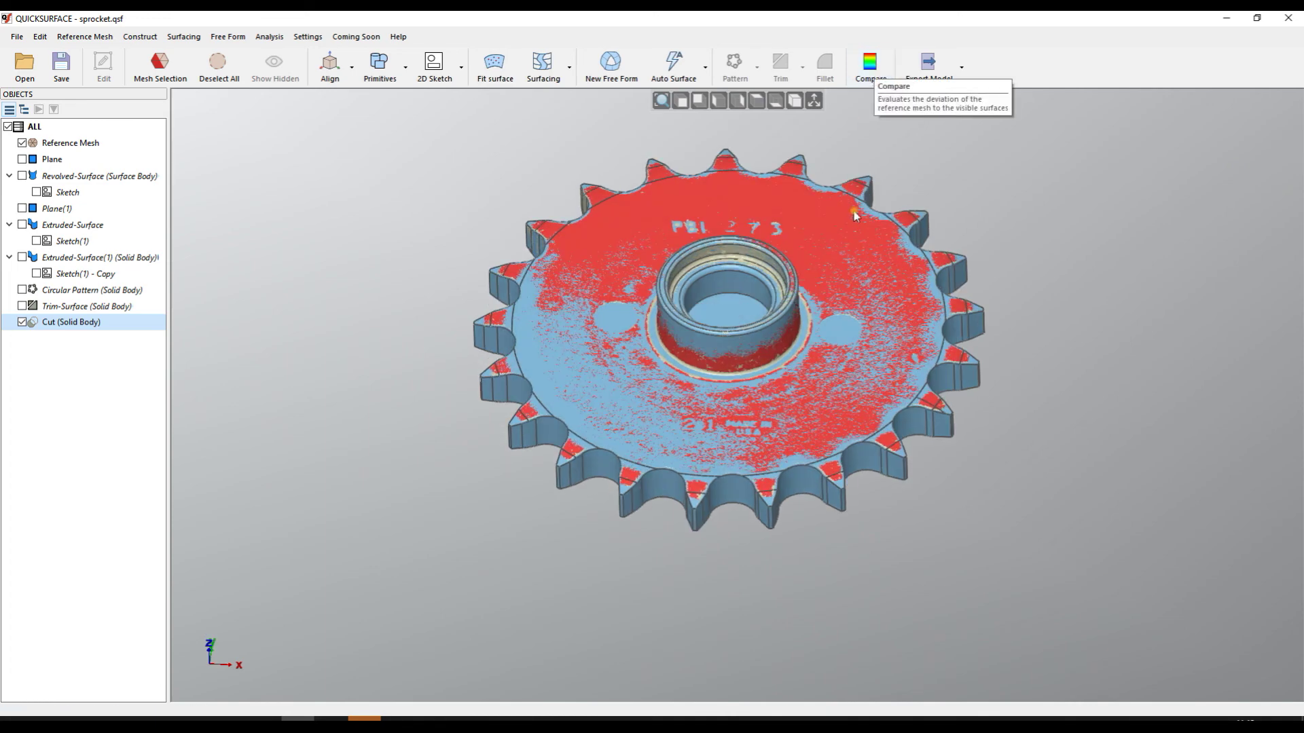
click(869, 65)
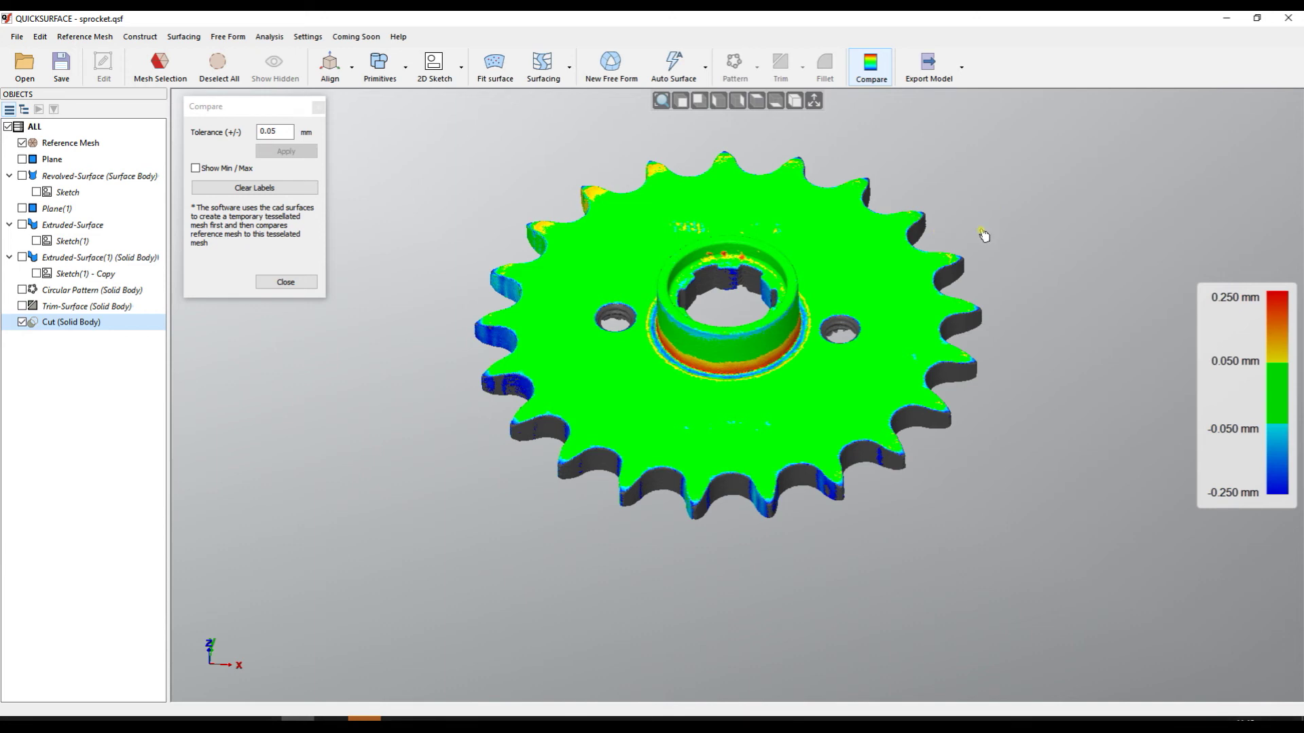
click(842, 226)
click(285, 282)
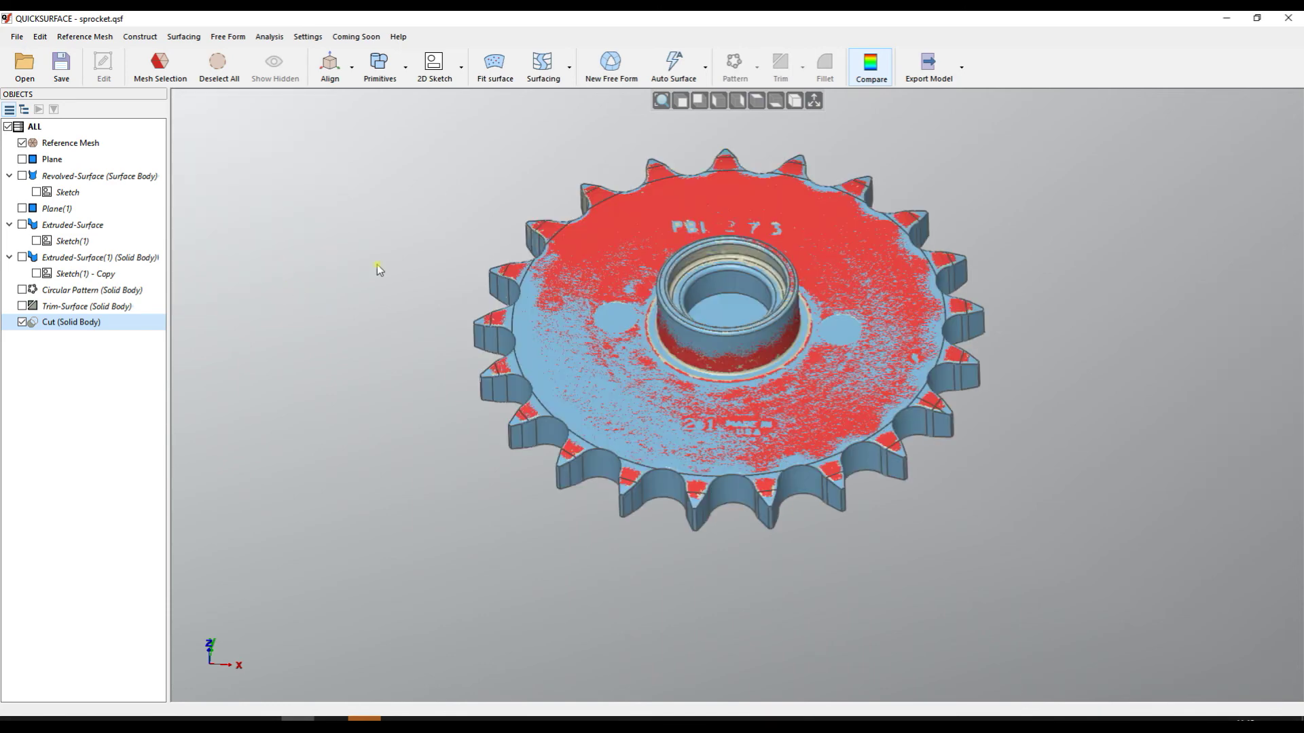
Open the recent watch.qsf project without saving changes to sprocket.qsf.
click(17, 37)
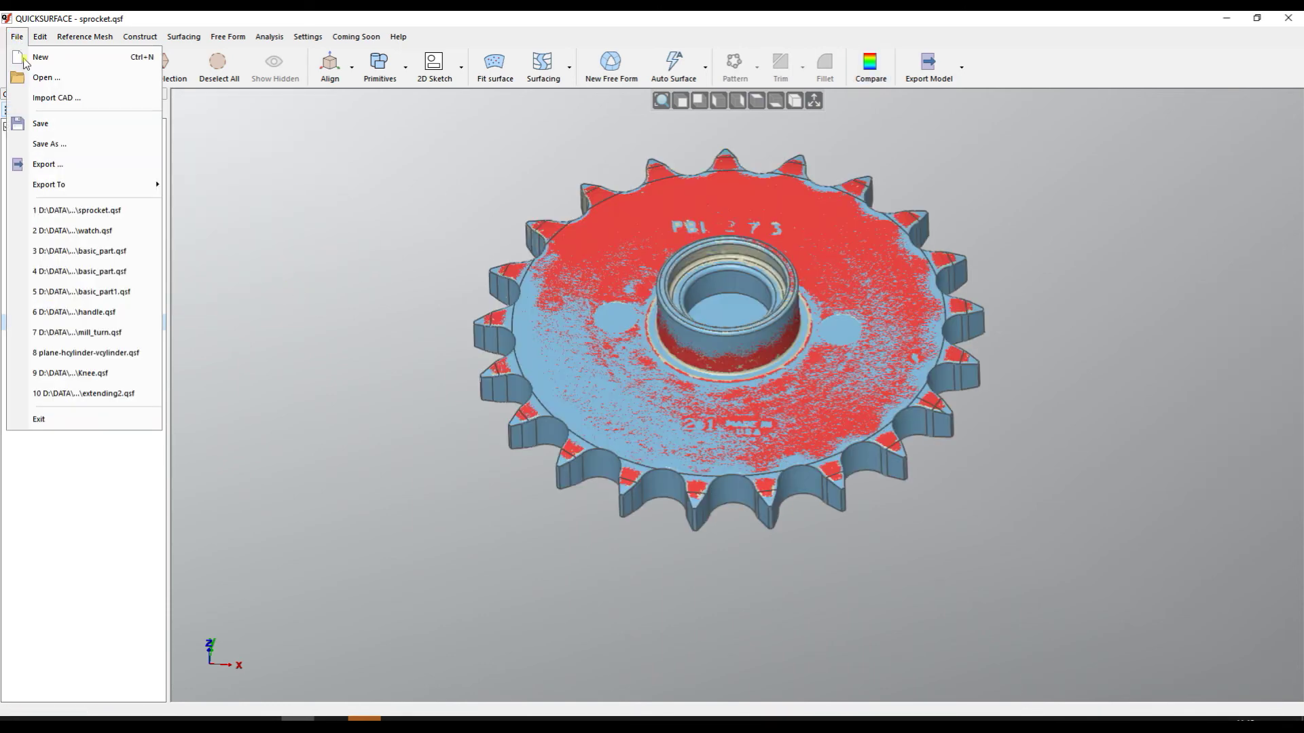
click(91, 232)
click(656, 398)
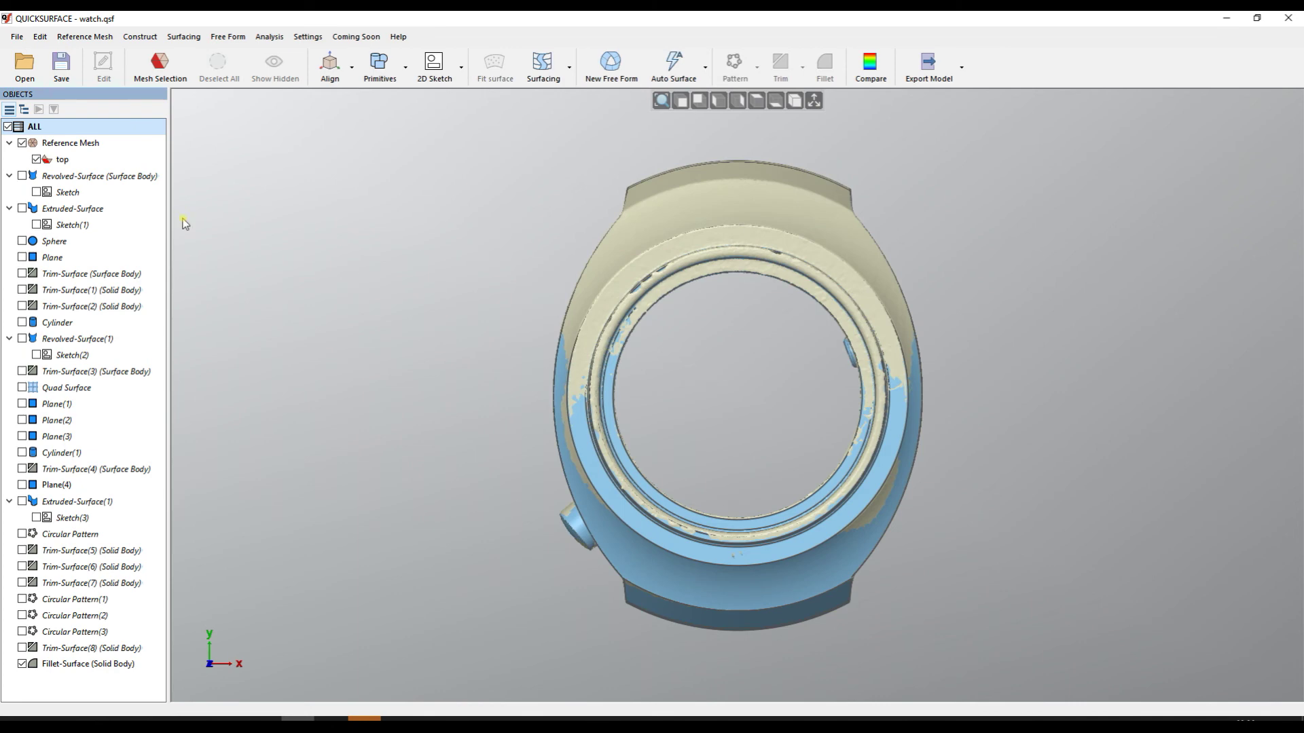
Toggle the Fillet-Surface body and coordinate grid, leaving the Fillet-Surface body shown.
click(23, 664)
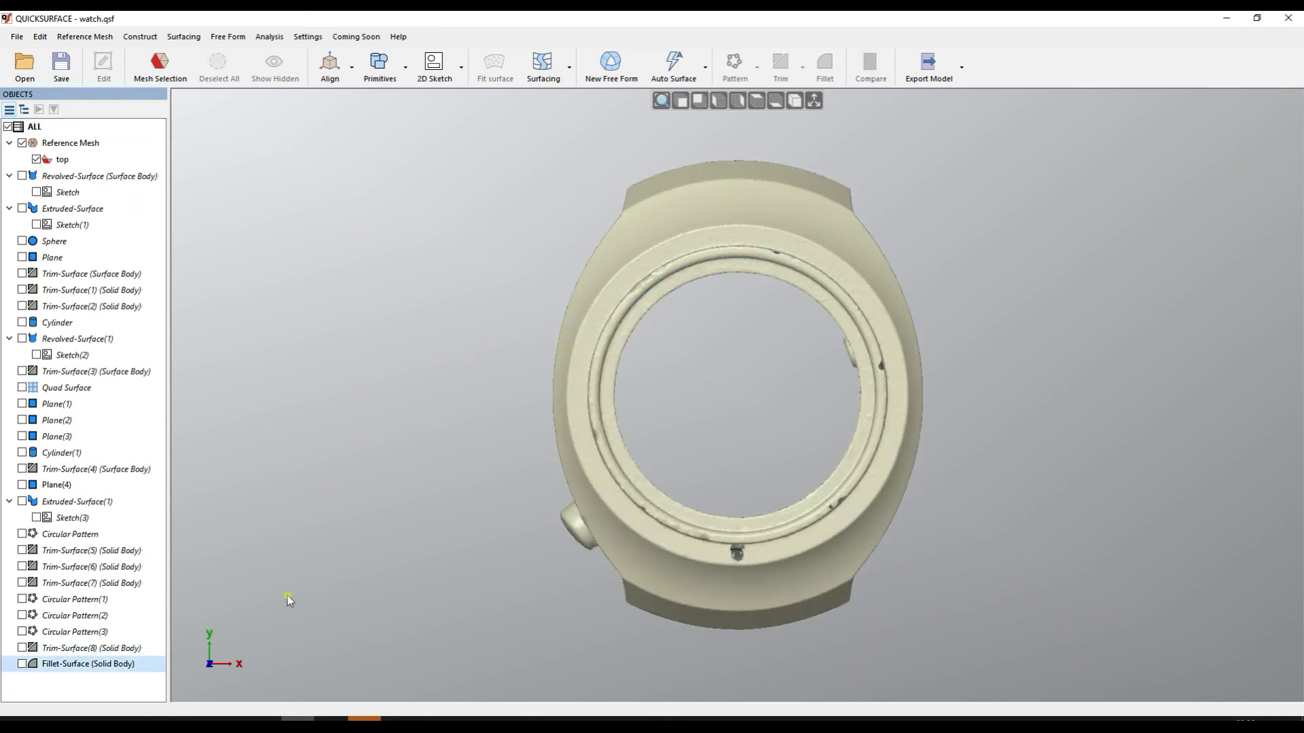
click(813, 101)
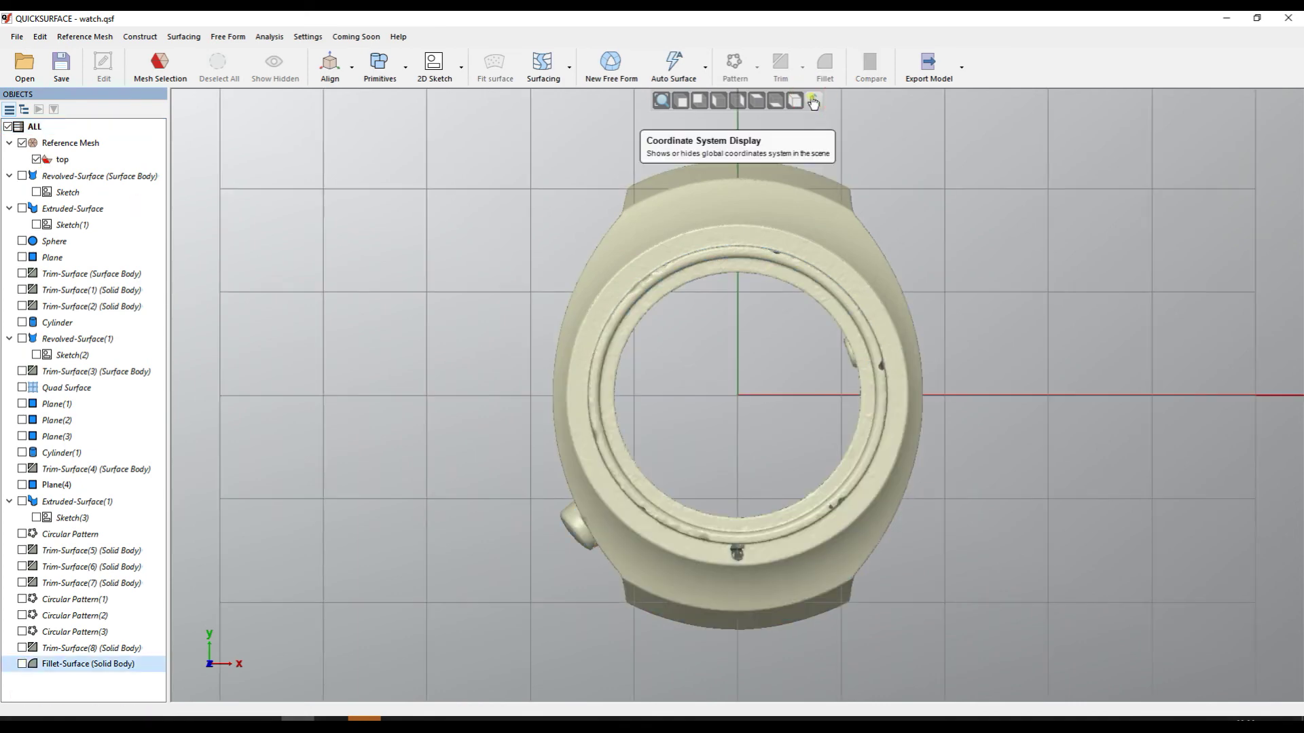
click(813, 100)
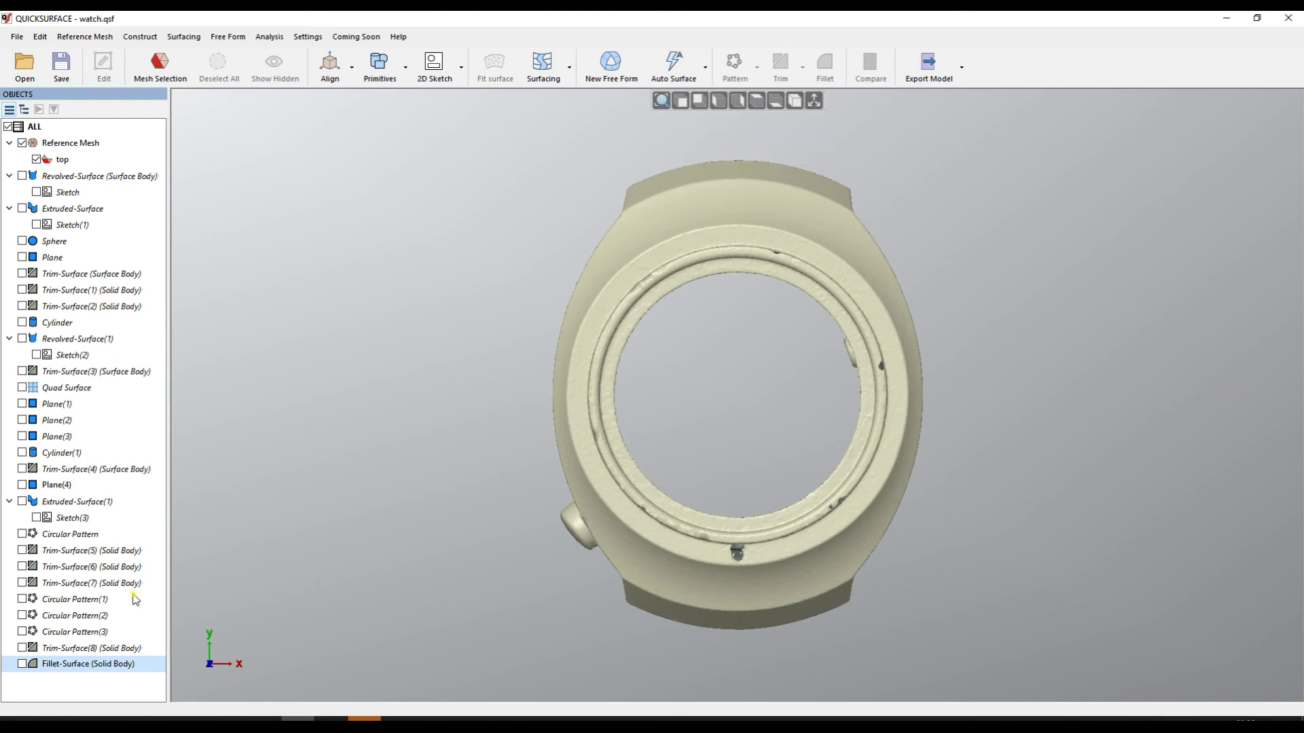
click(22, 664)
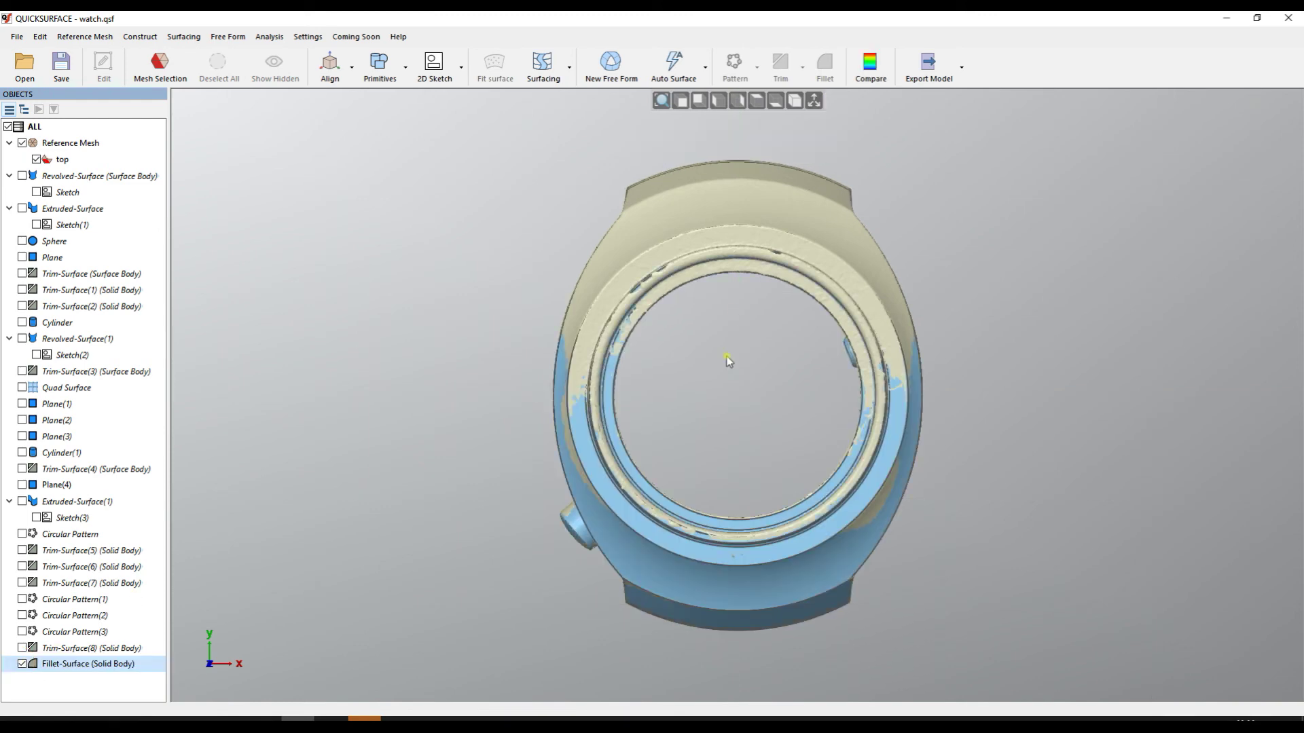
right_drag(801, 421, 818, 268)
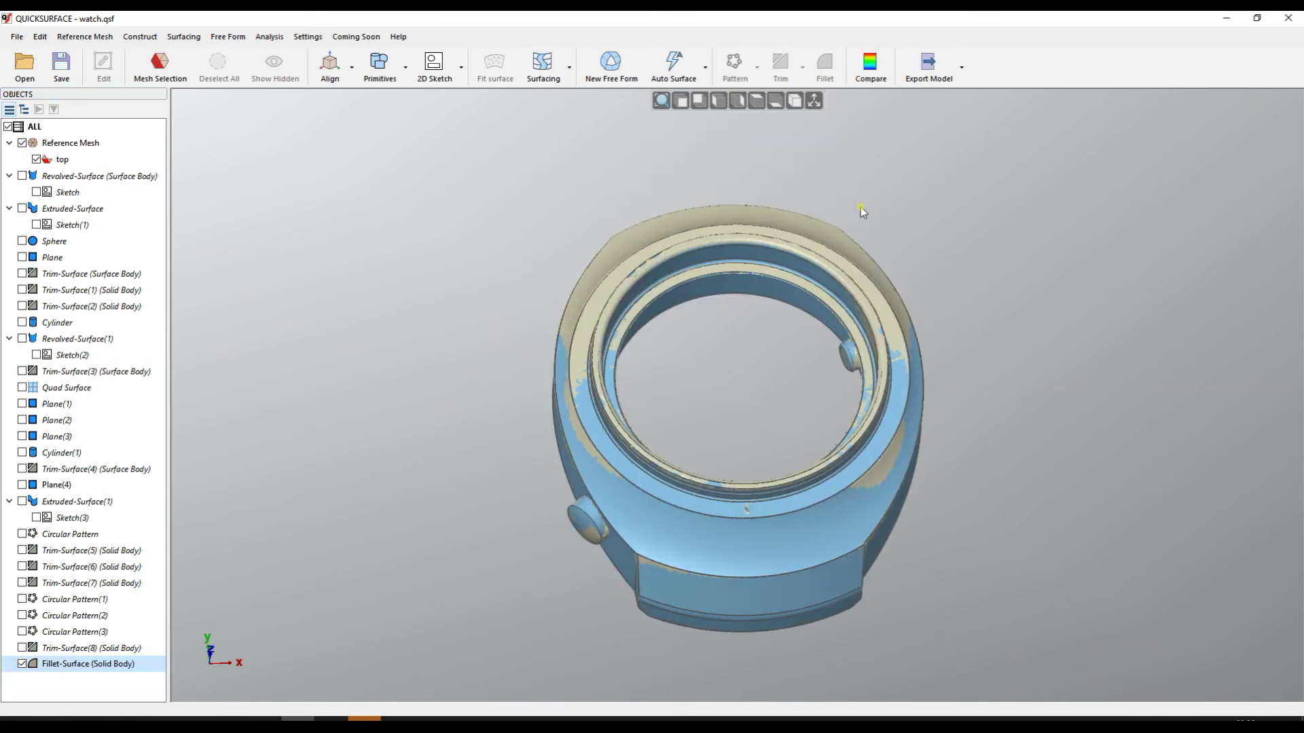
click(885, 78)
click(753, 505)
click(734, 221)
click(284, 284)
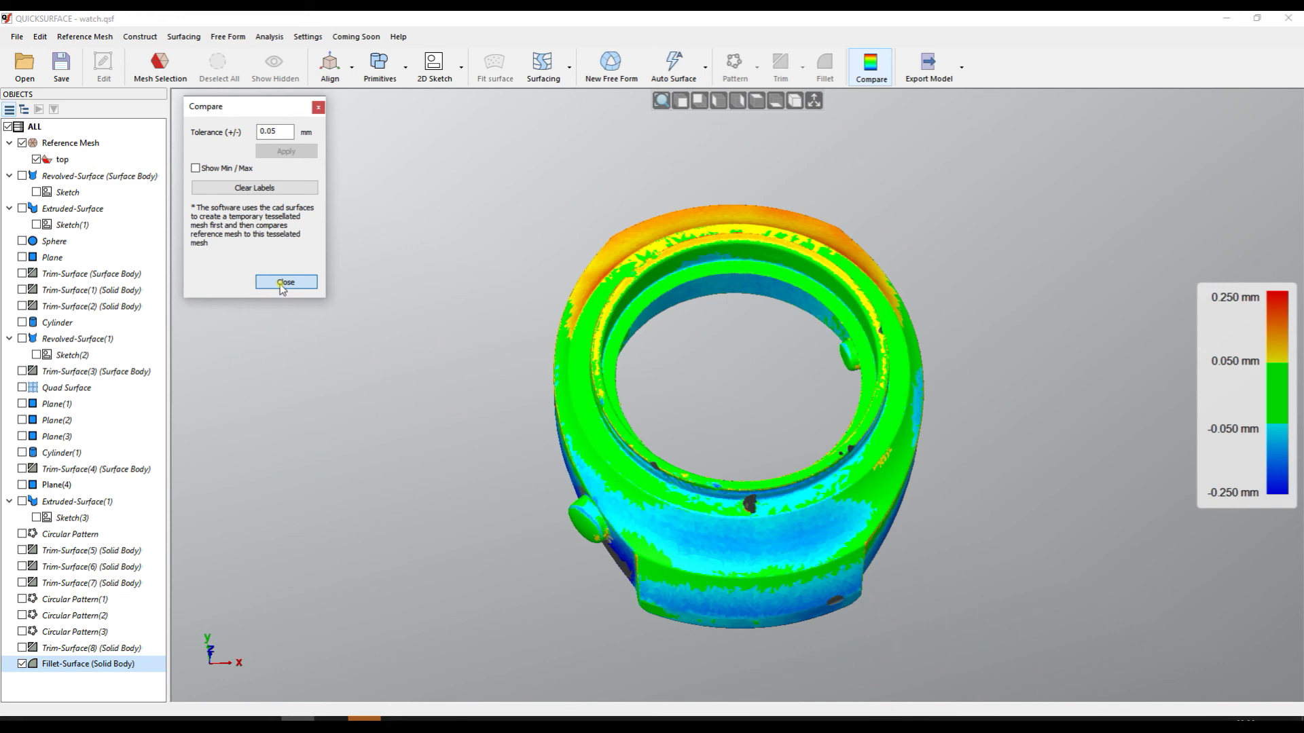
click(284, 284)
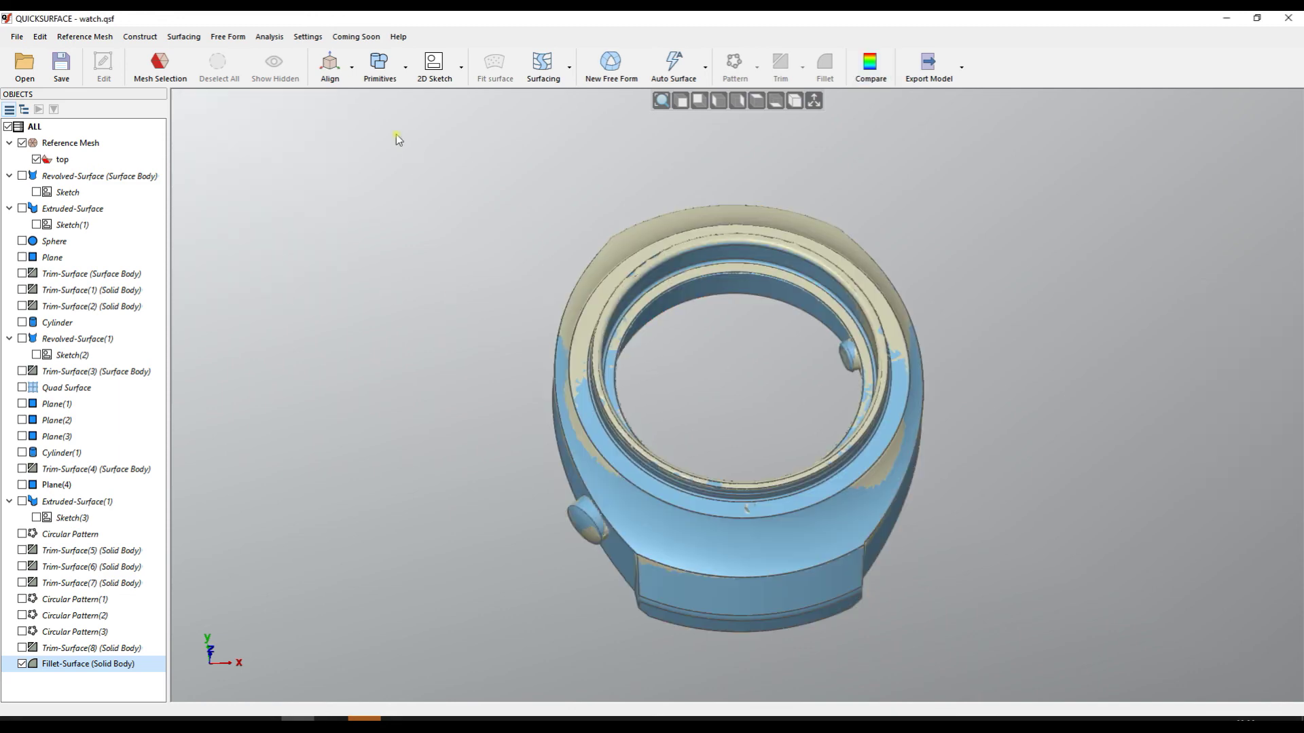
click(331, 64)
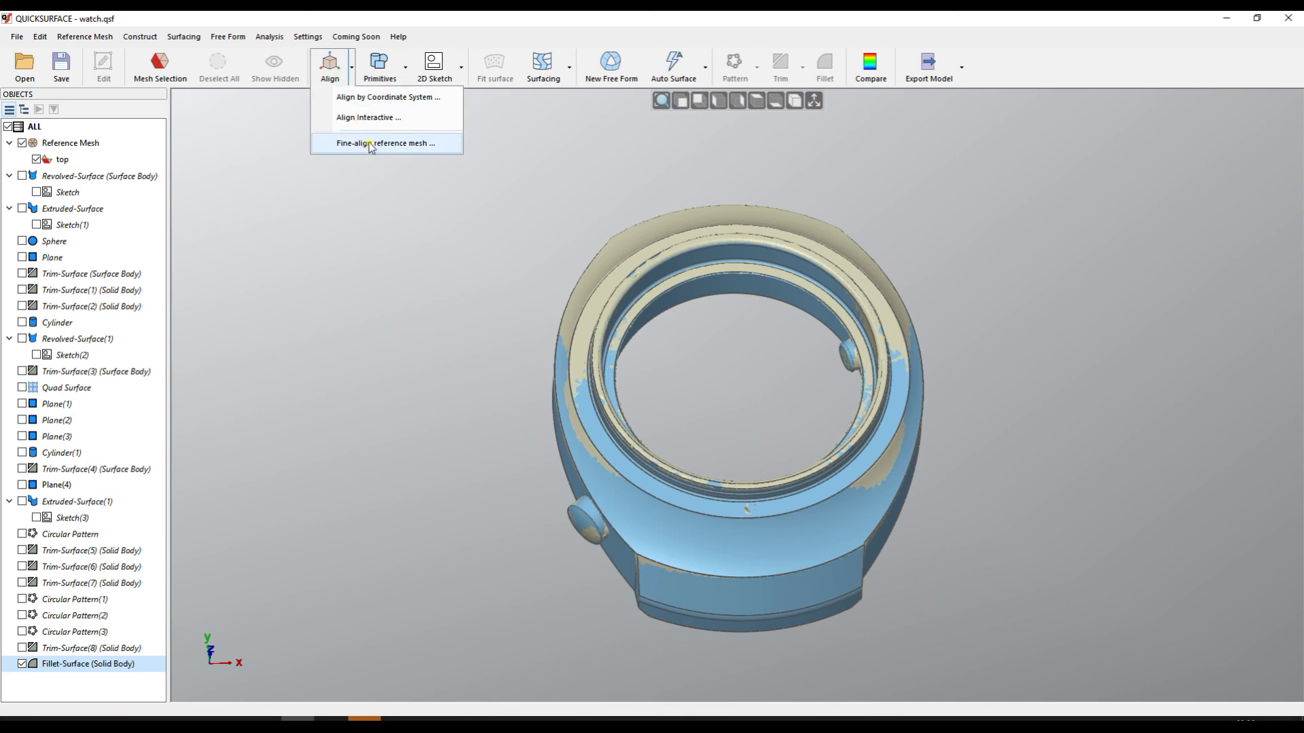
Magic-wand select the watch's outer band, top flat rim and front-left slanted facet.
click(418, 235)
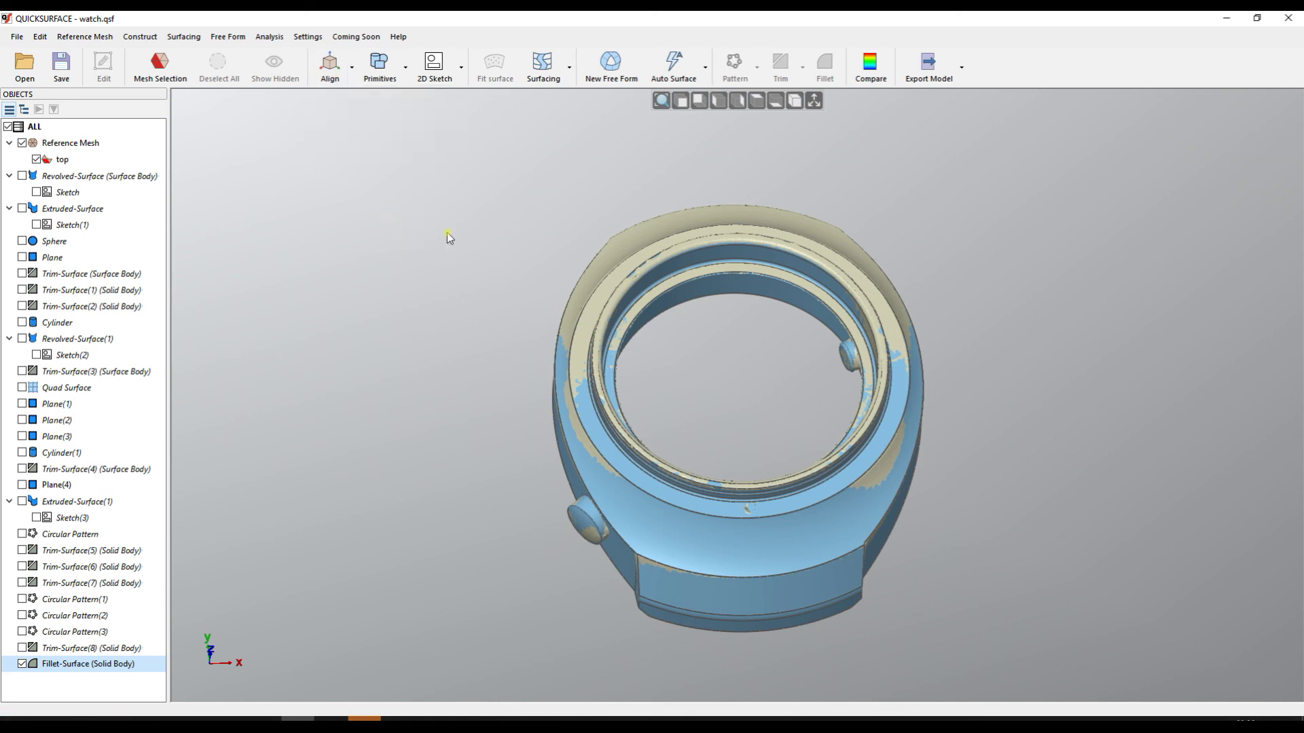
click(160, 67)
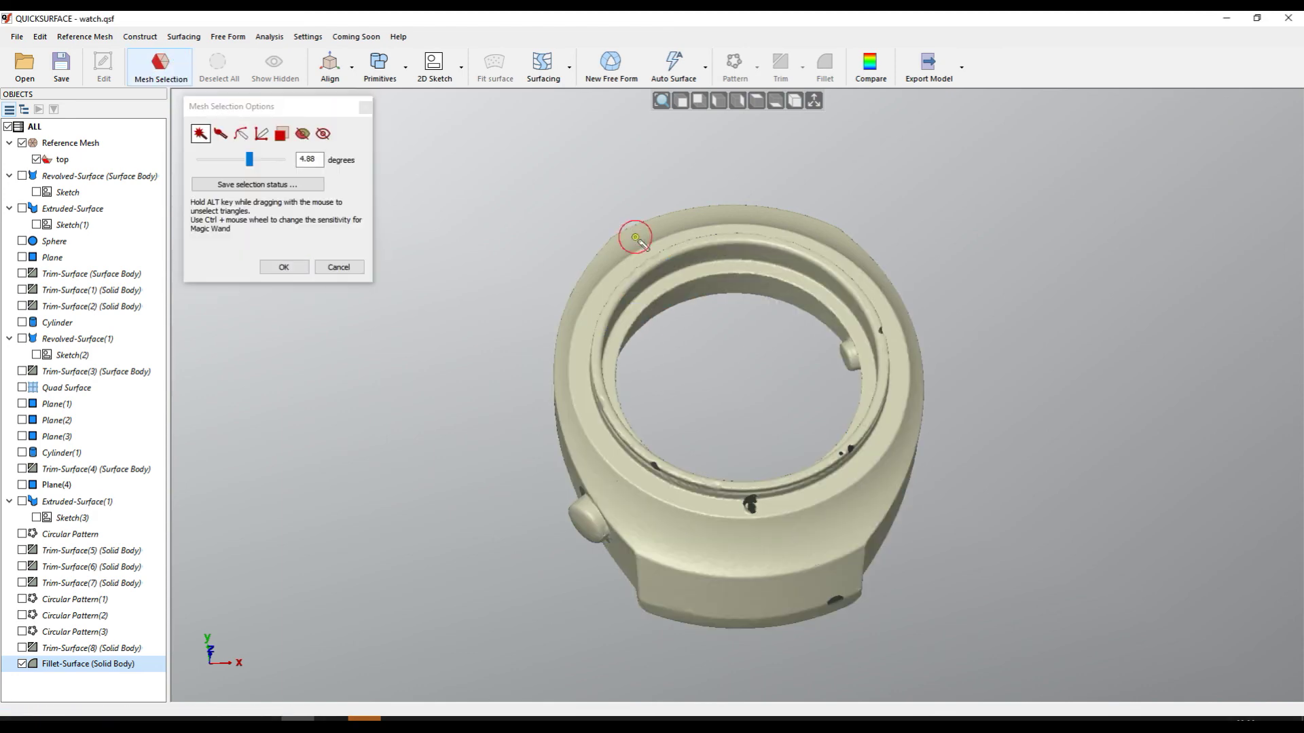
click(638, 238)
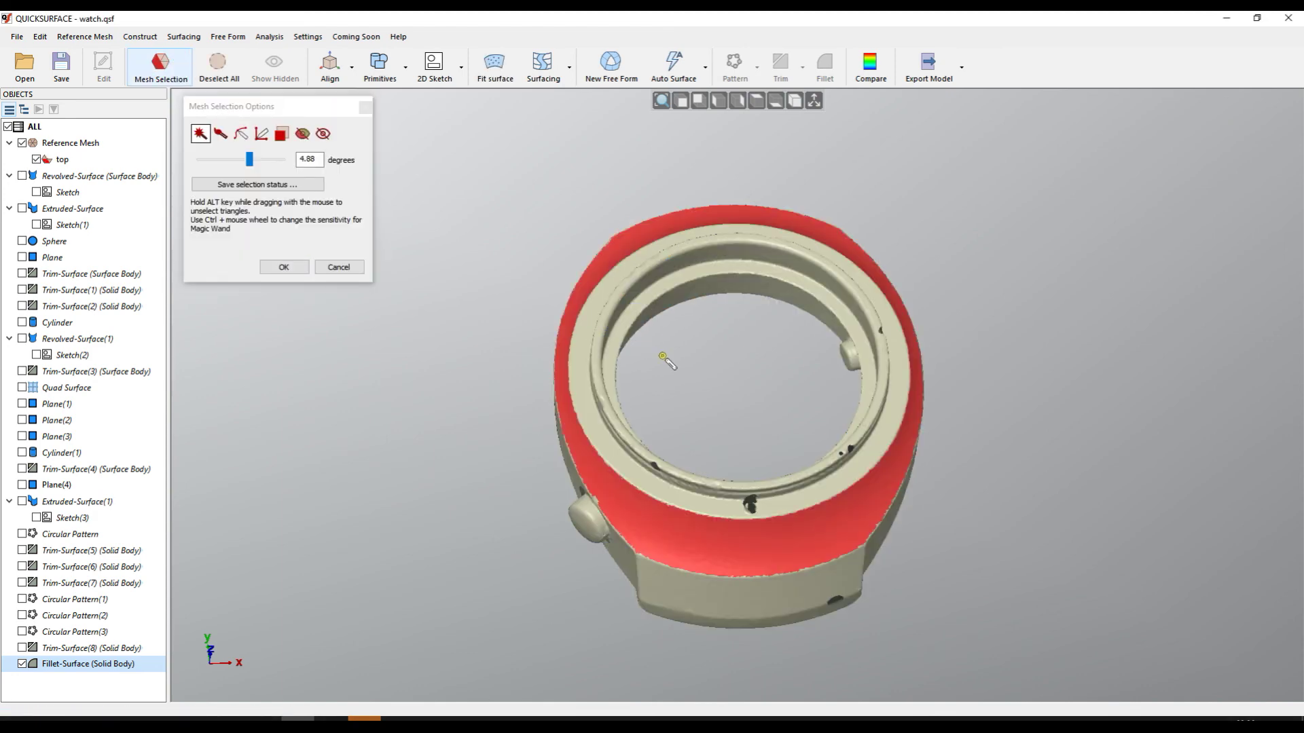
click(897, 390)
right_drag(740, 353, 745, 227)
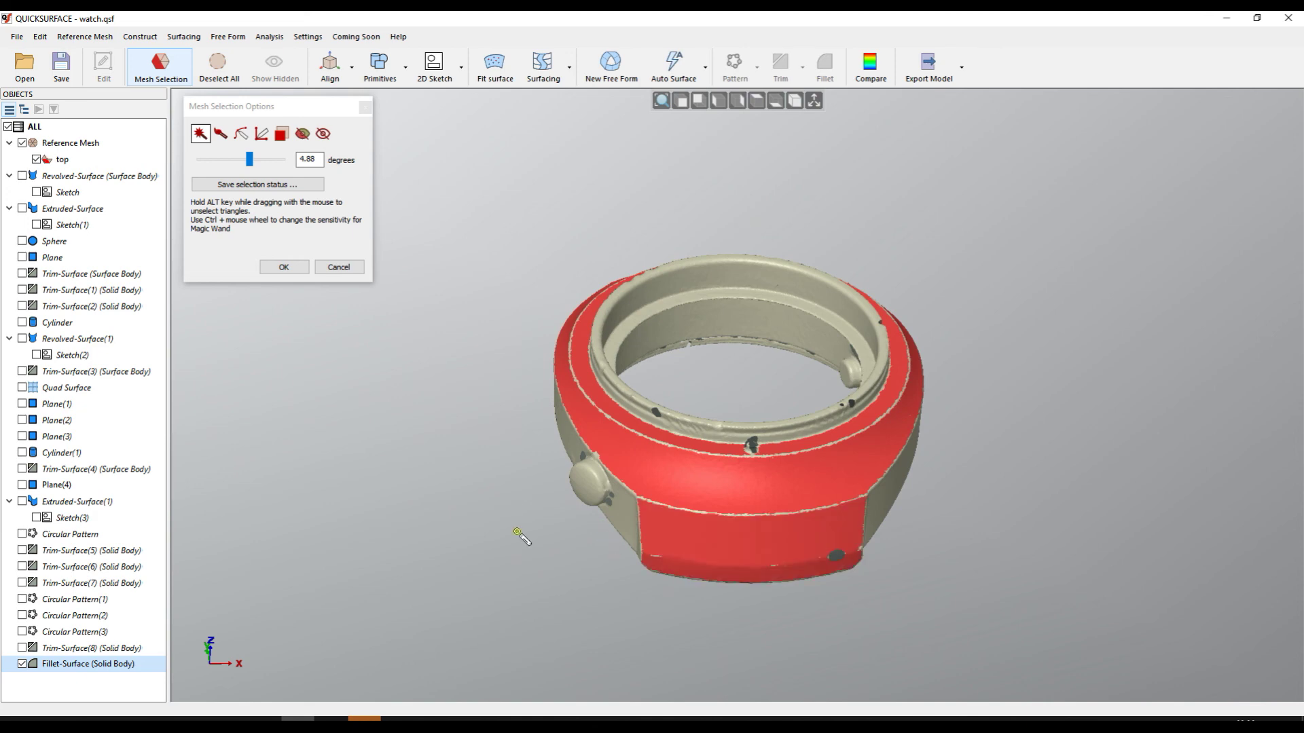
right_drag(519, 533, 1025, 576)
click(543, 367)
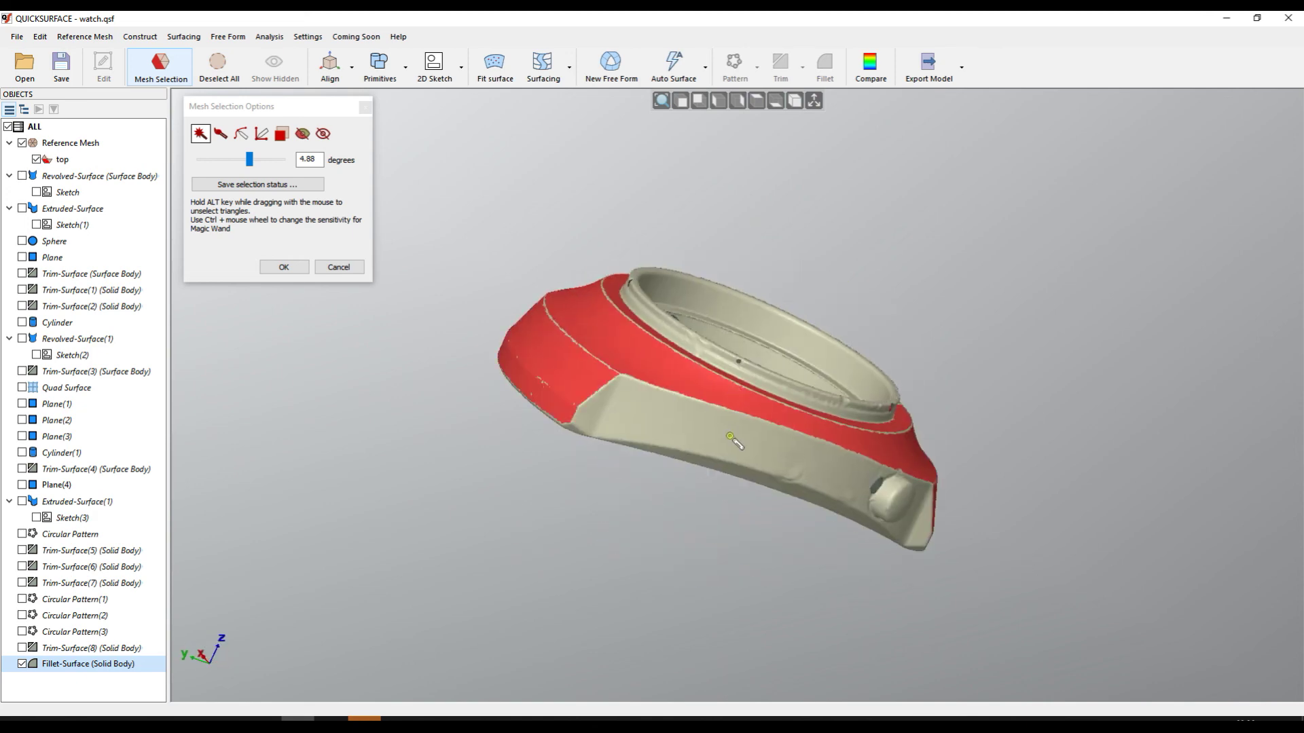
click(328, 64)
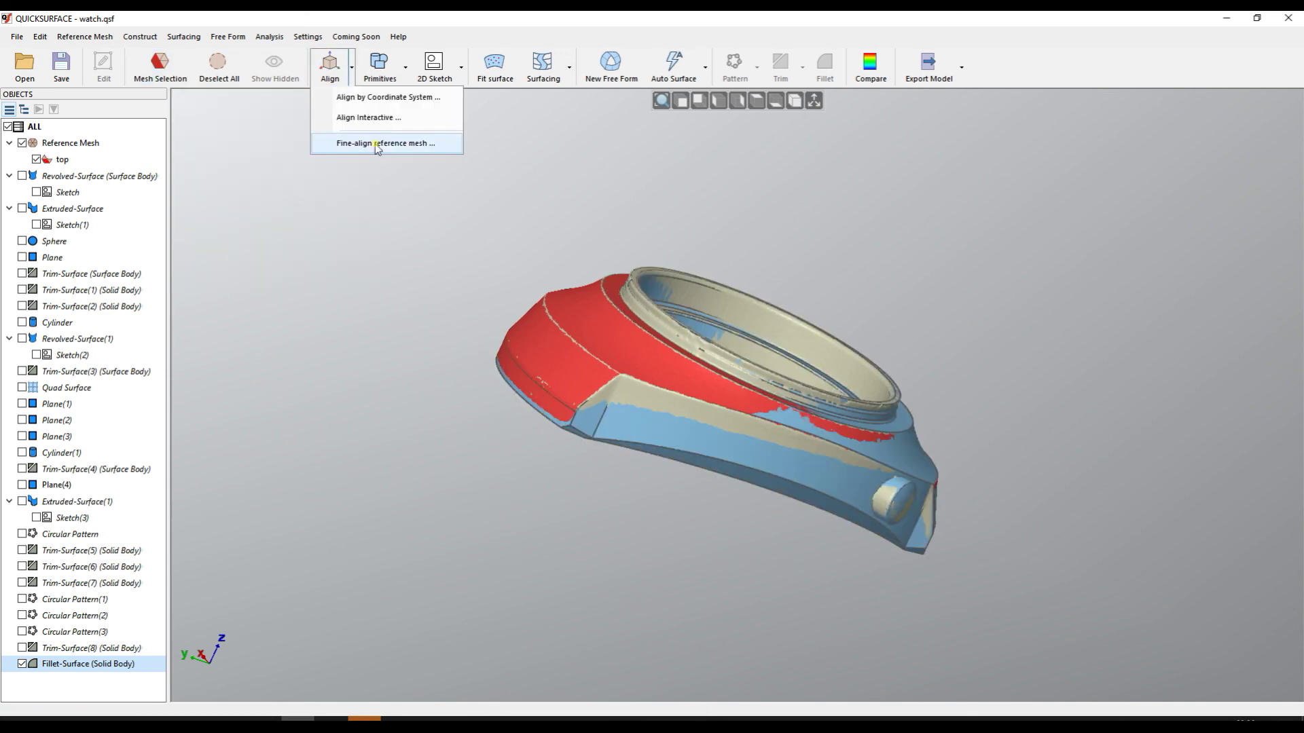
Fine-align the watch scan at 0.5 mm search tolerance and display the deviation colour map.
click(378, 144)
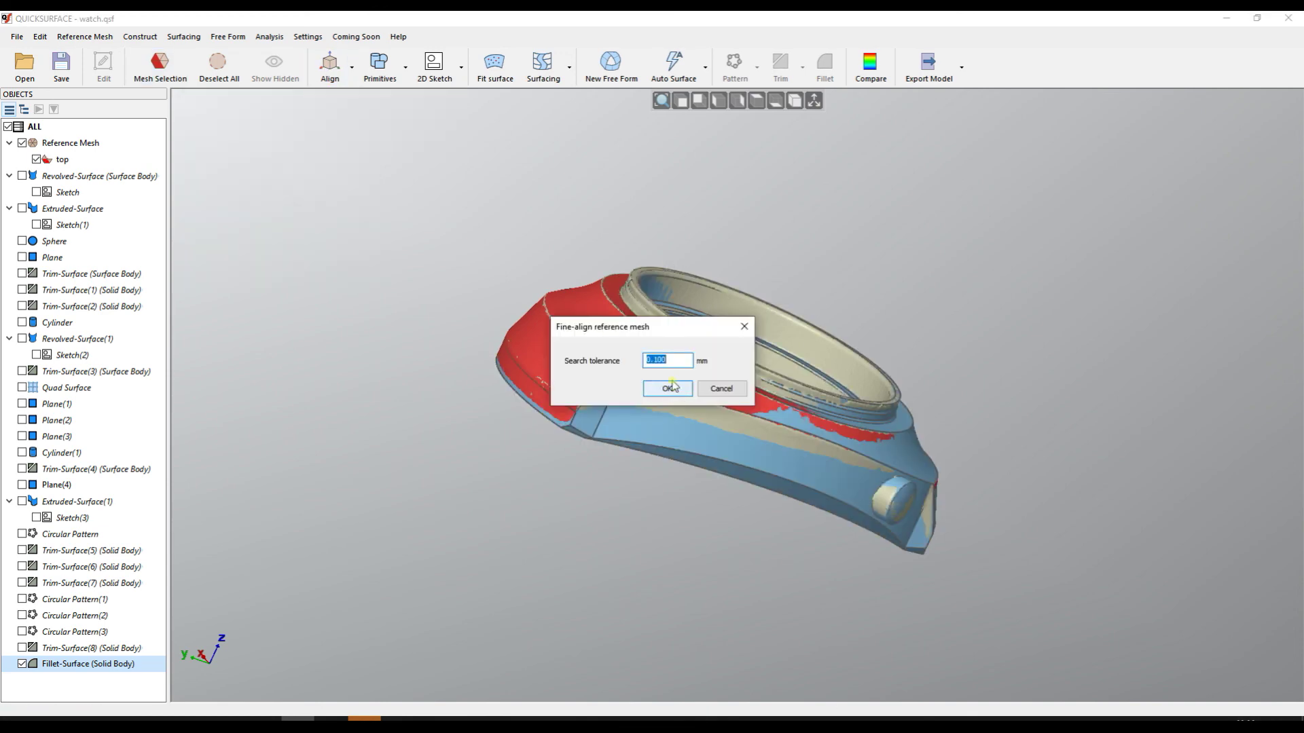
drag(654, 360, 683, 360)
text(5)
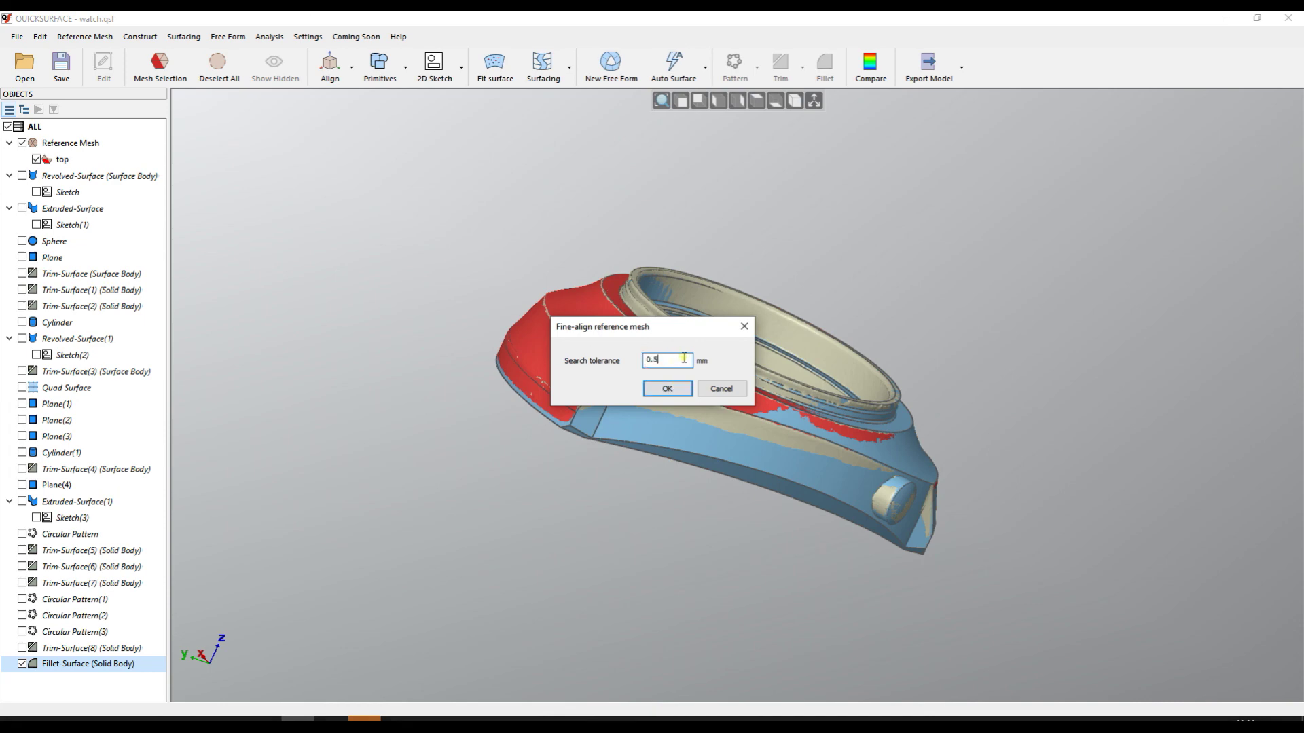
click(668, 389)
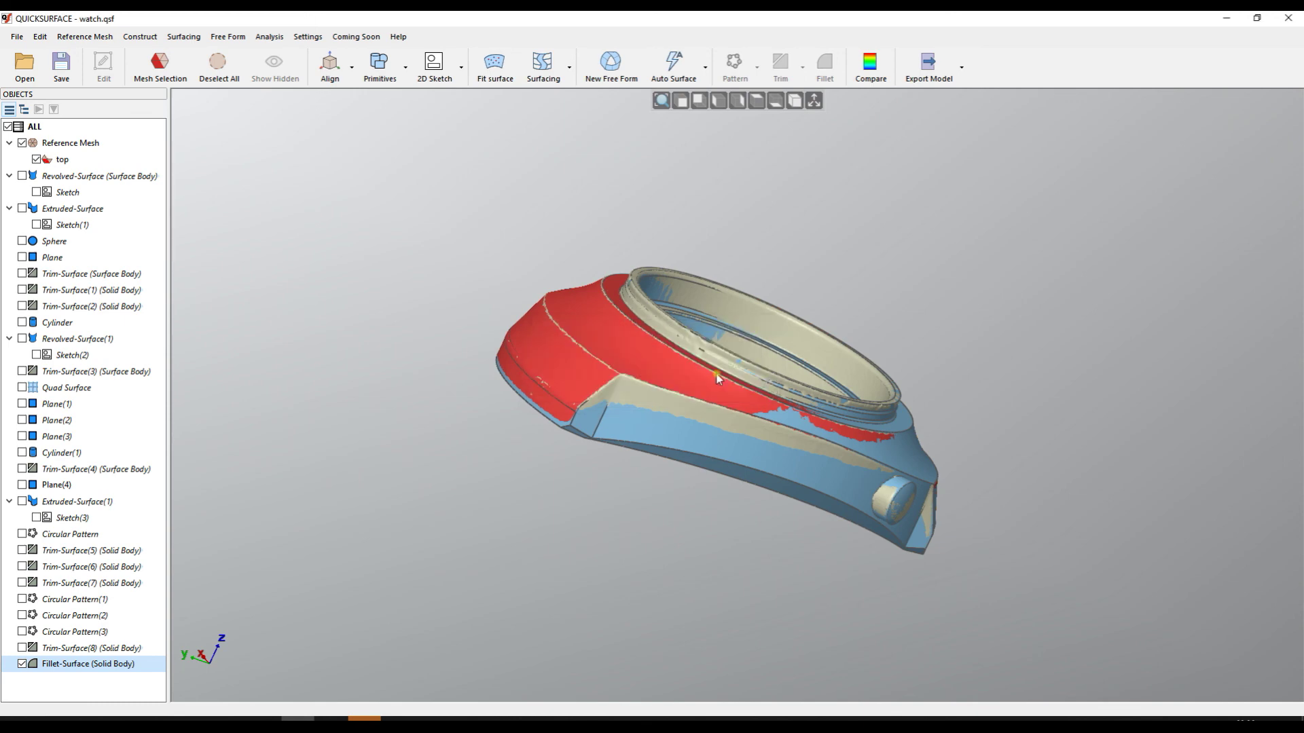
click(870, 66)
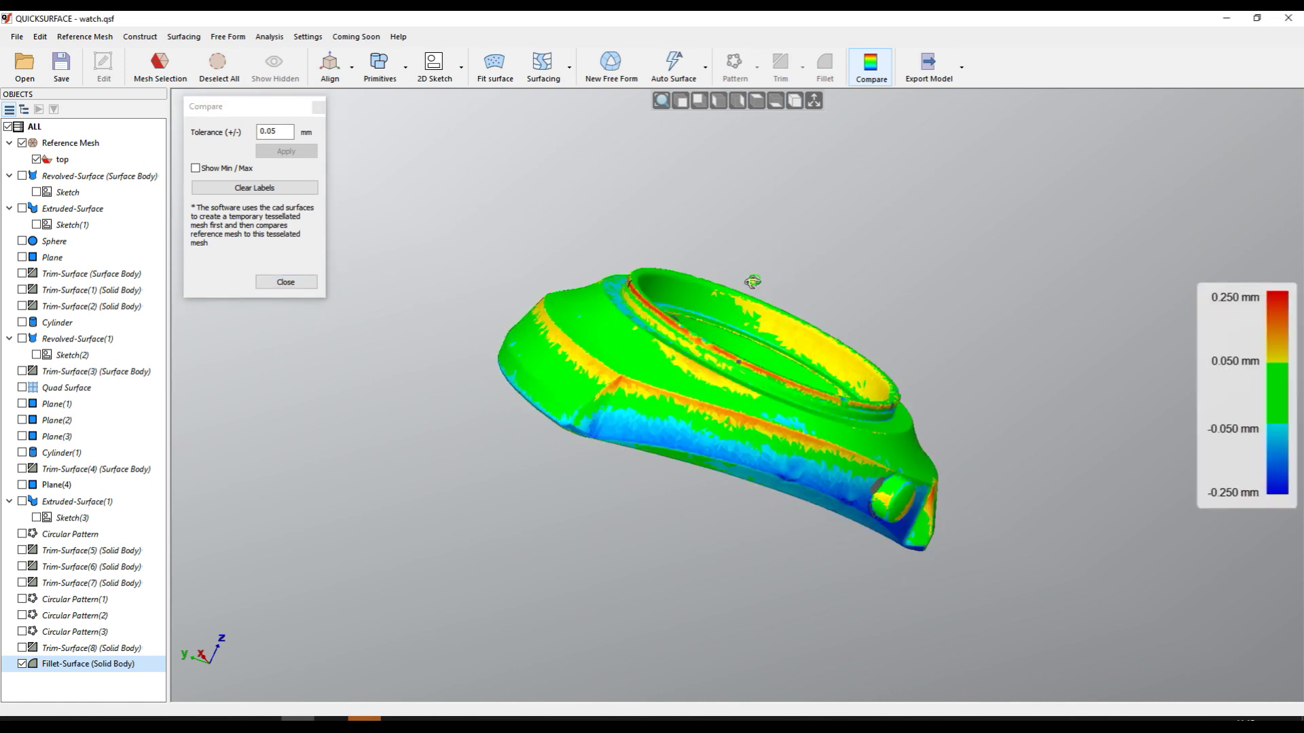